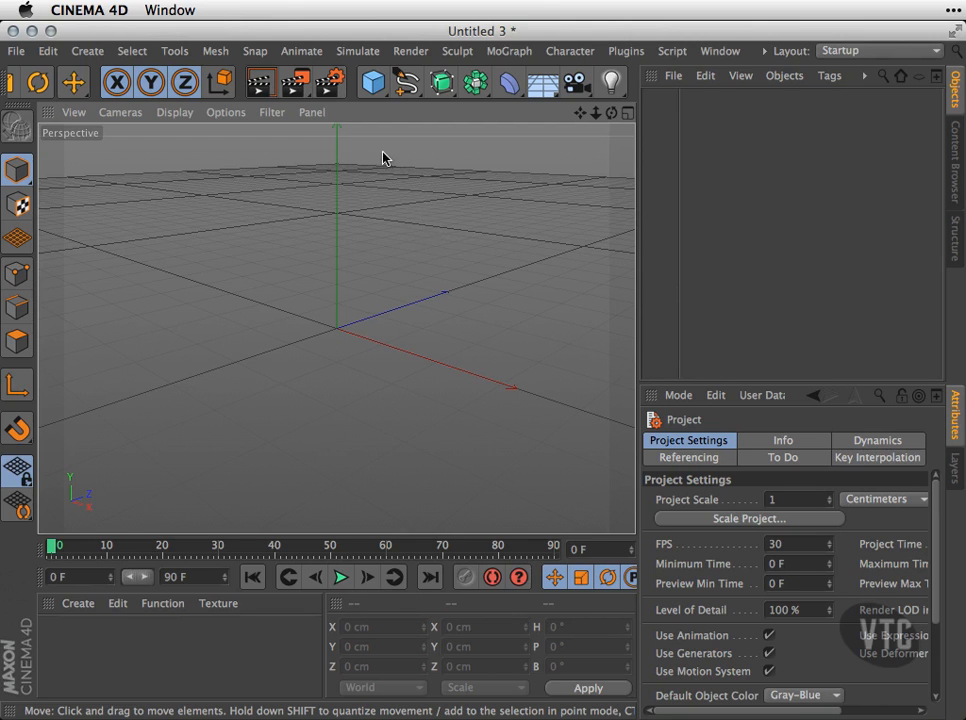
Add a cube primitive and set the viewport display to Gouraud Shading (Lines)
left_click(372, 90)
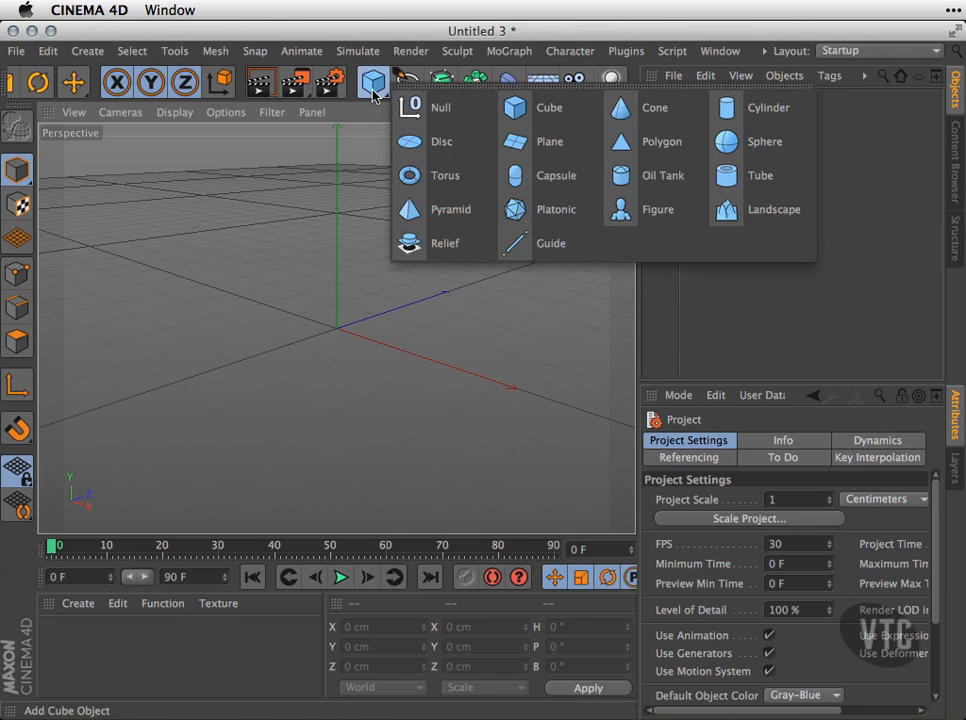
left_click(530, 119)
left_click(180, 117)
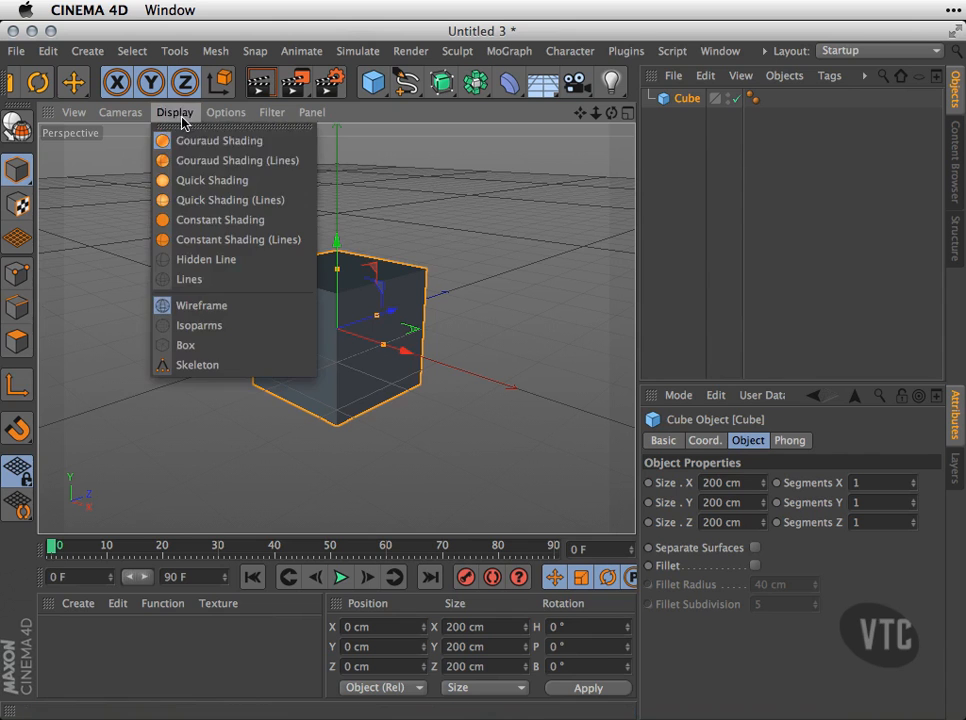
left_click(200, 160)
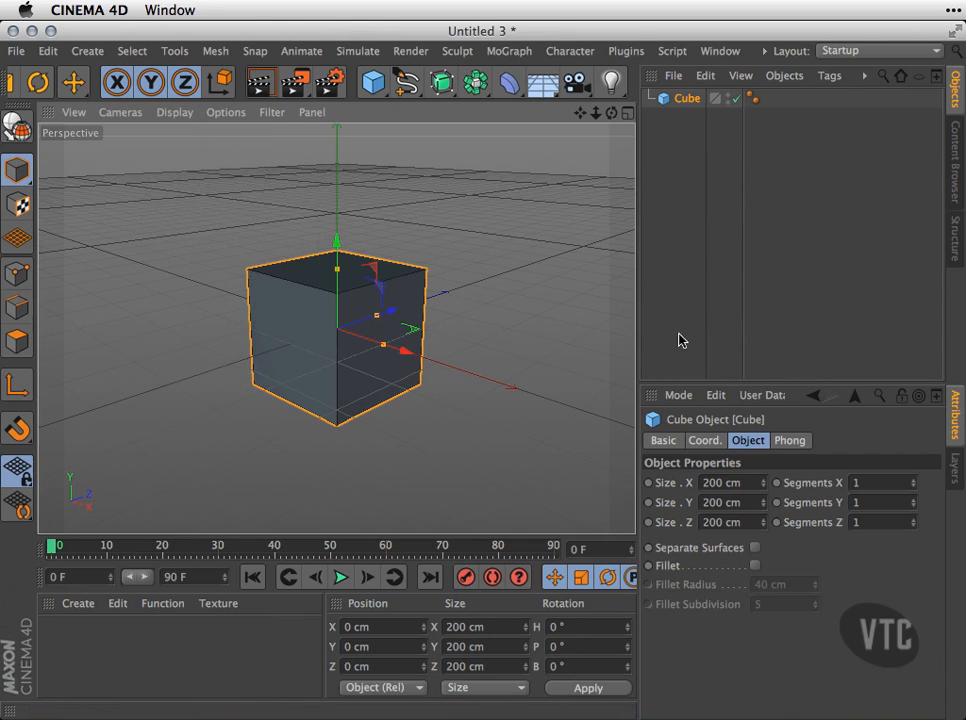
Set the cube's segments to 2 in X, Y and Z
mouse_move(427, 352)
left_mouse_down("alt")
mouse_move(429, 377)
mouse_move(443, 353)
left_mouse_up("alt")
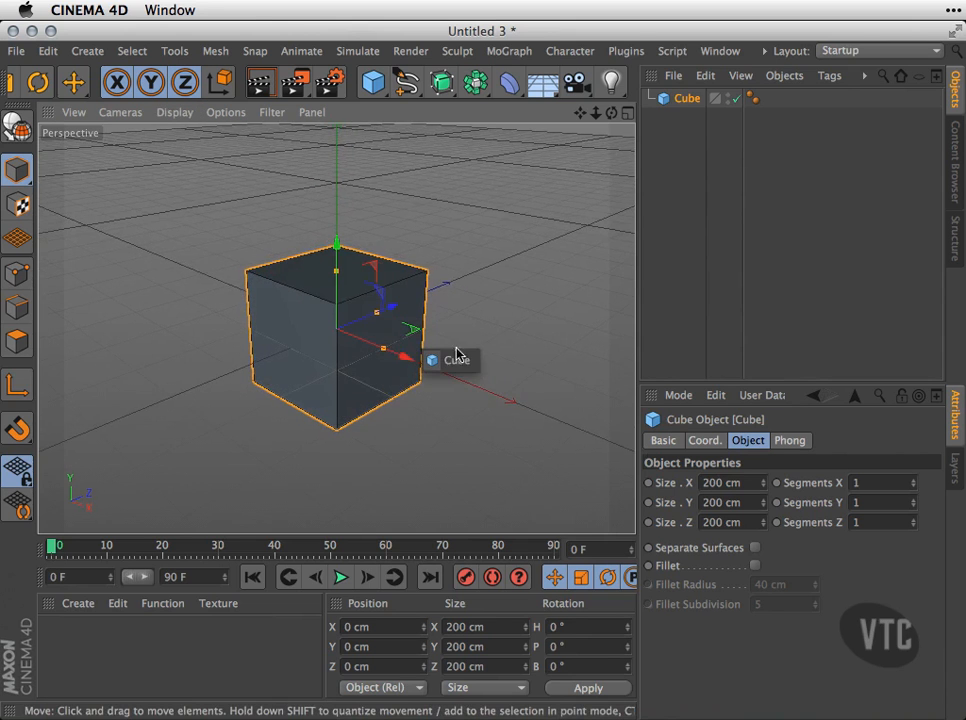
right_click_drag(459, 315, 526, 328, "alt")
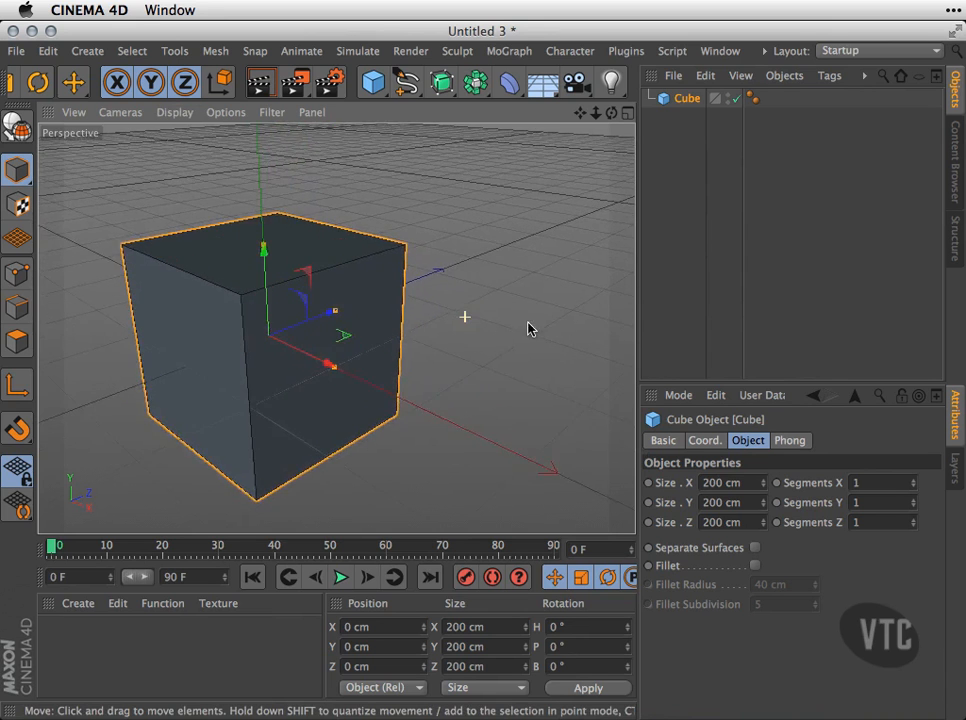
left_click_drag(509, 328, 589, 295, "alt")
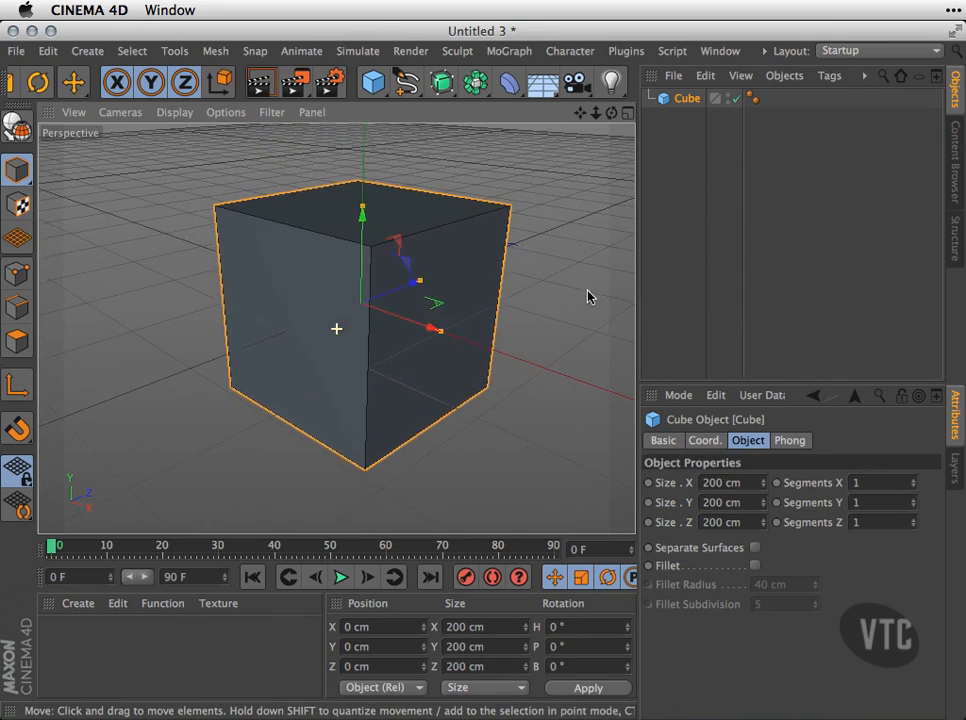
left_click(871, 484)
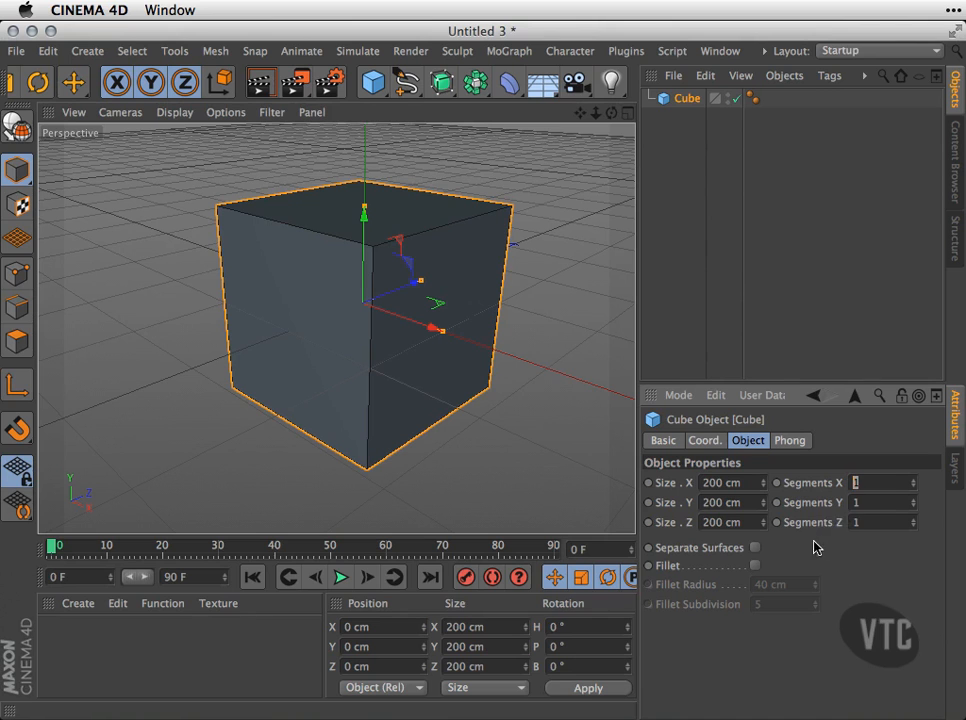
type("2")
key("Tab")
type("2")
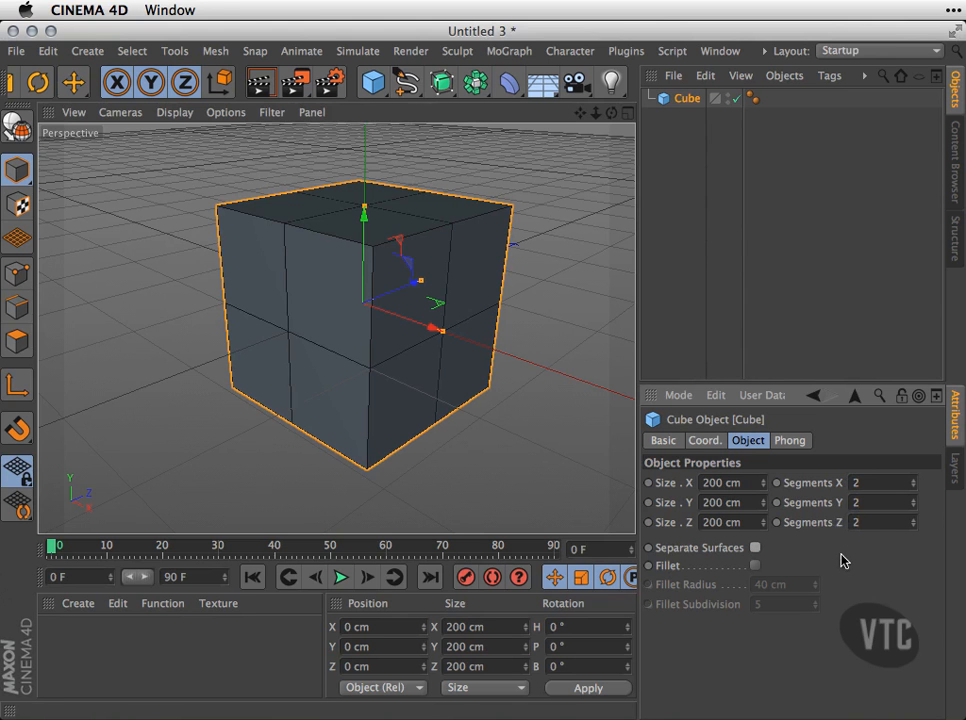
Set the cube's X, Y and Z segments to 3 and make the cube editable
mouse_move(502, 291)
left_mouse_down("alt")
mouse_move(263, 289)
mouse_move(420, 376)
mouse_move(543, 371)
mouse_move(550, 405)
mouse_move(541, 358)
mouse_move(553, 344)
left_mouse_up("alt")
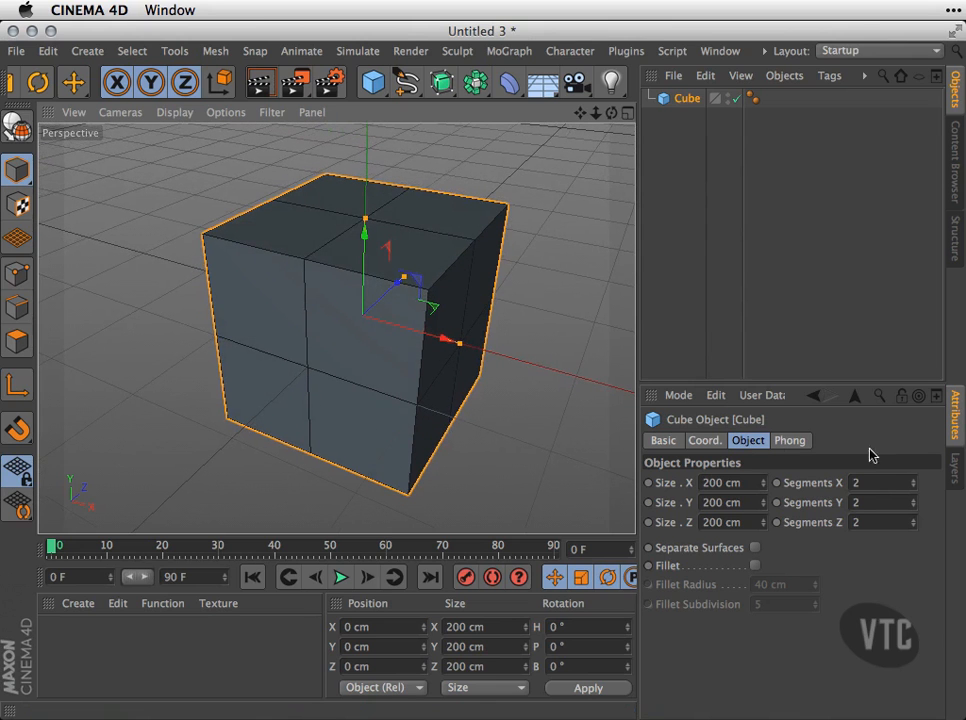
double_click(864, 504)
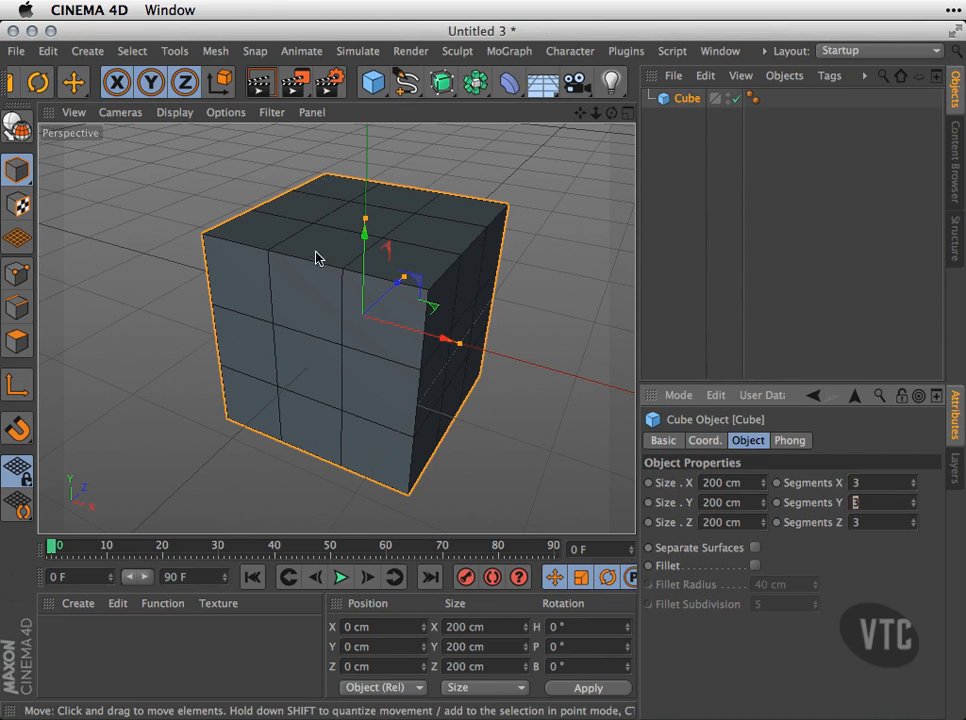
left_click(20, 134)
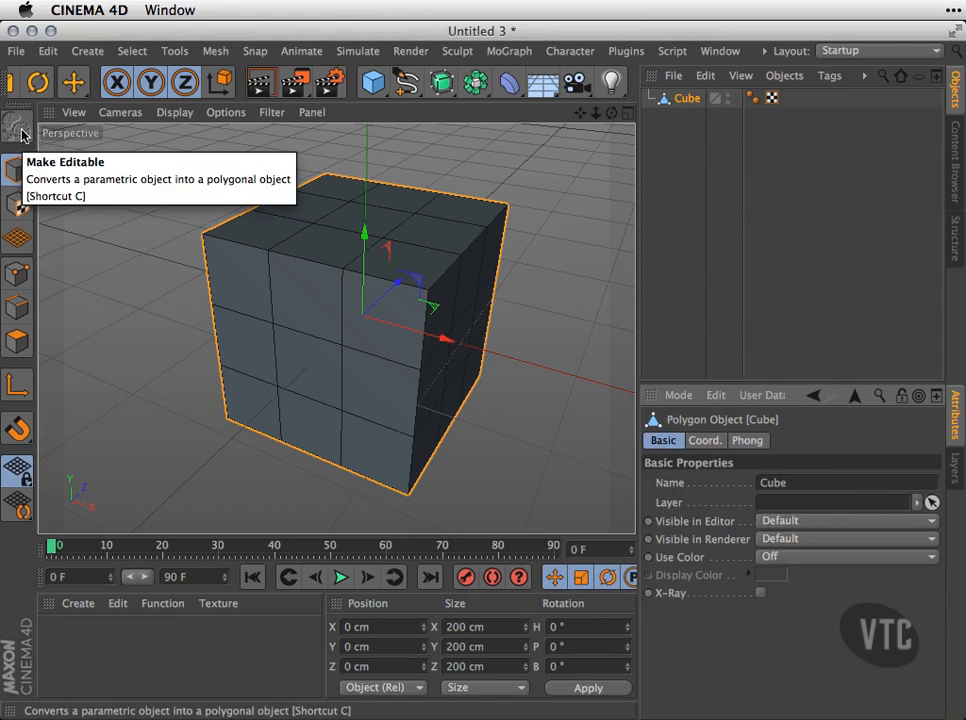
Select a lower corner polygon on the cube's front face in Polygon mode and detach the mesh Create Tools as a floating palette
left_click(31, 338)
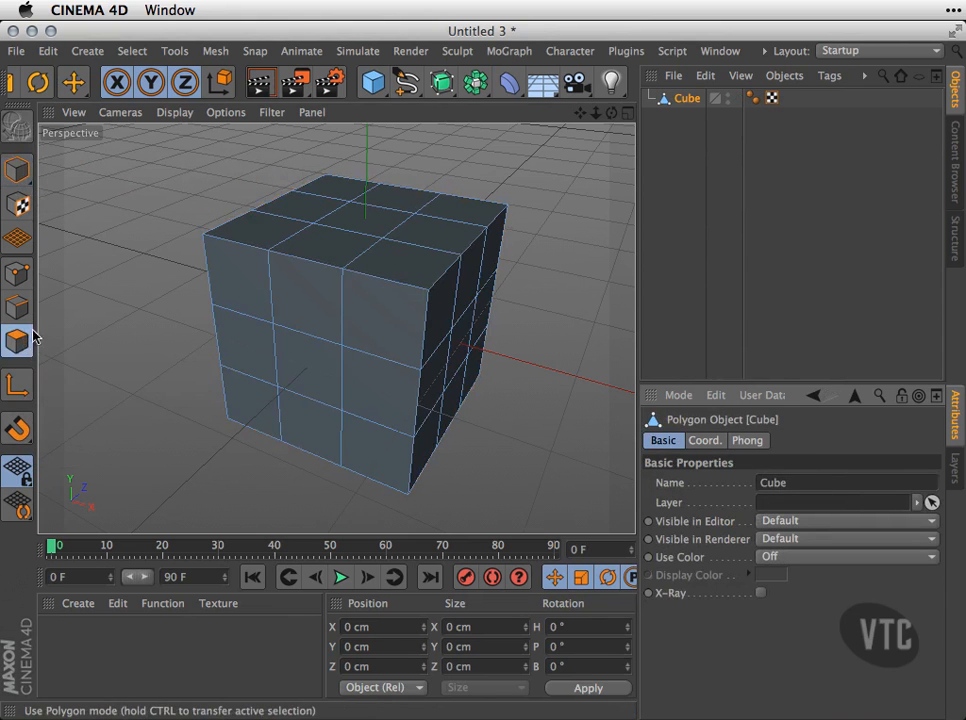
left_click(270, 424)
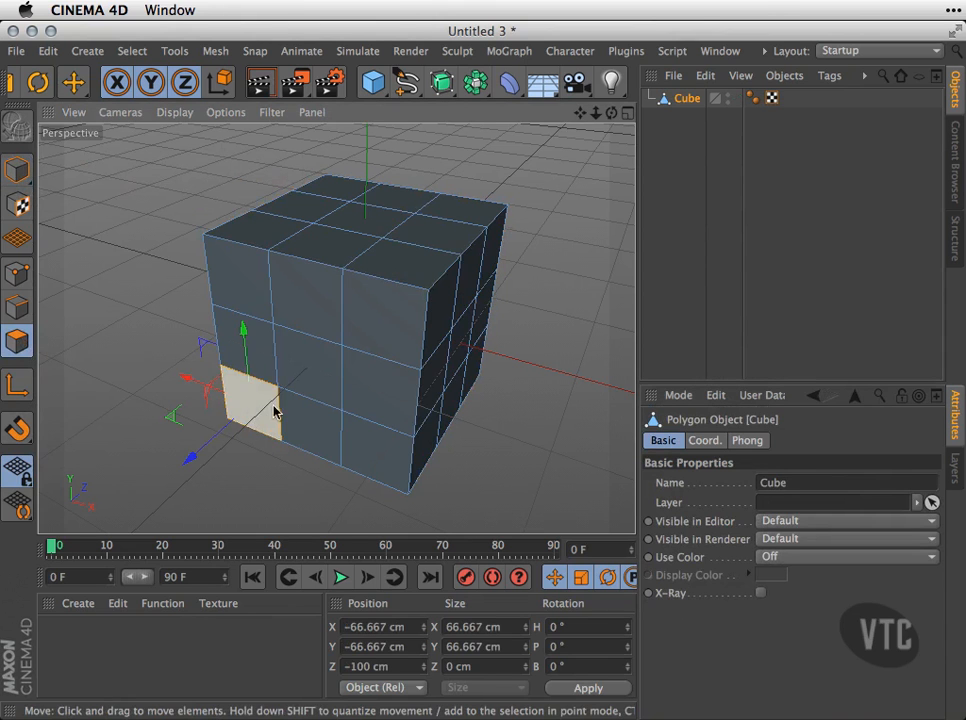
left_click(216, 51)
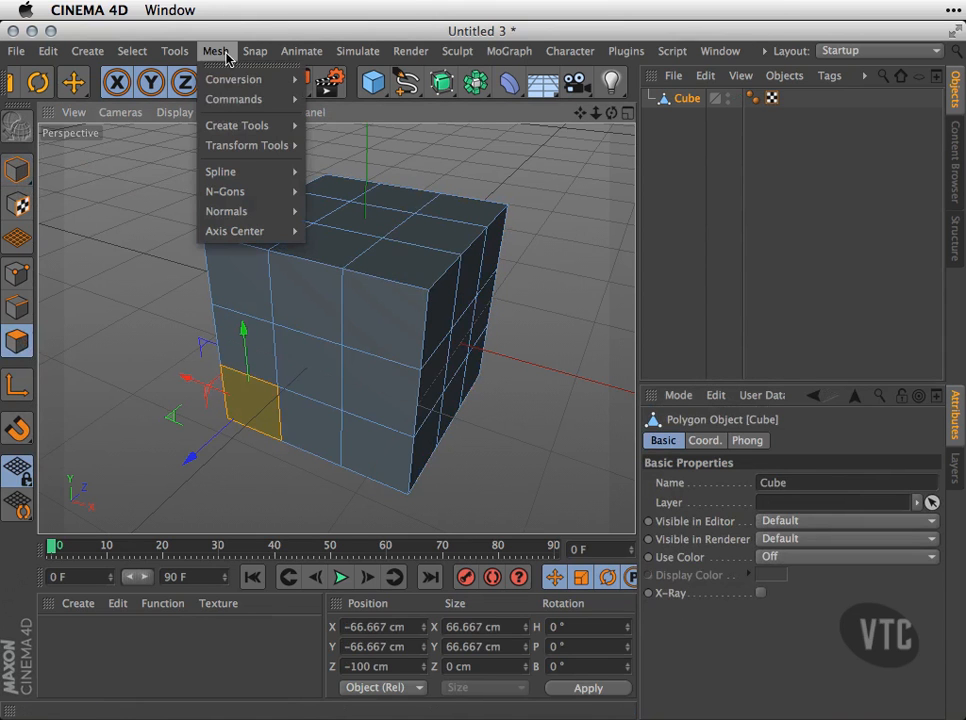
mouse_move(236, 128)
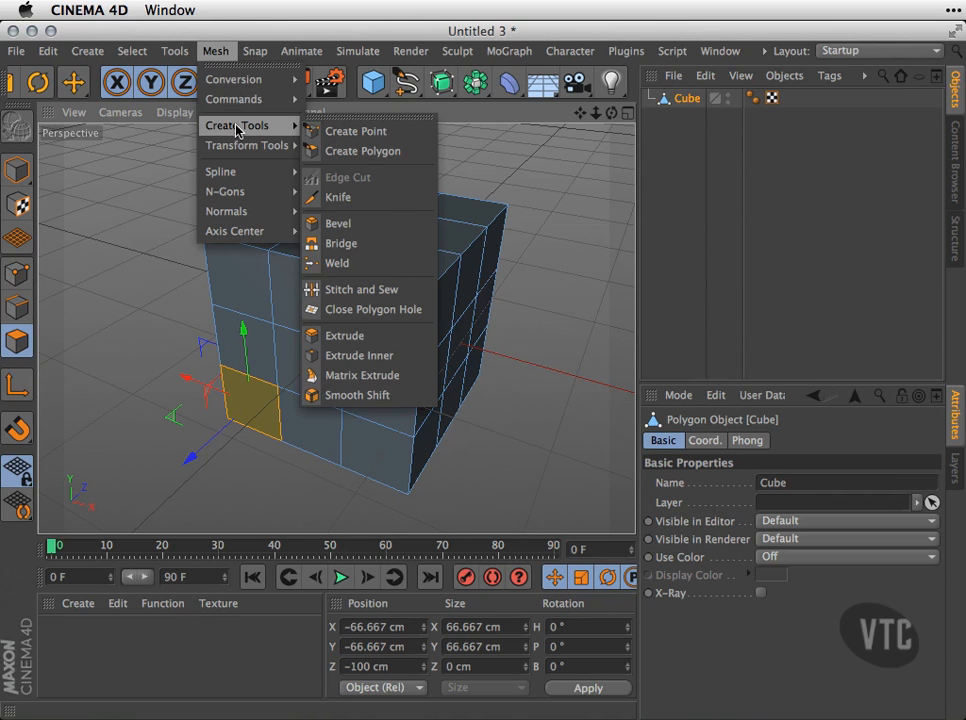
left_click(343, 118)
left_click_drag(390, 117, 628, 88)
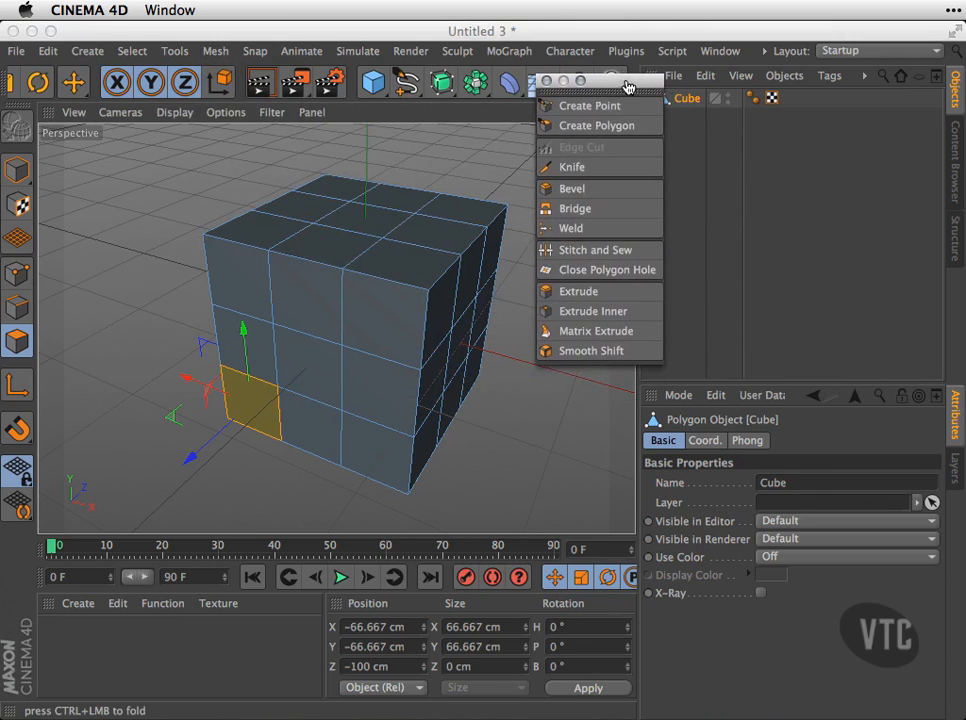
Extrude the selected lower corner polygon forward to about Z -177 cm to form the first foot
left_click(578, 296)
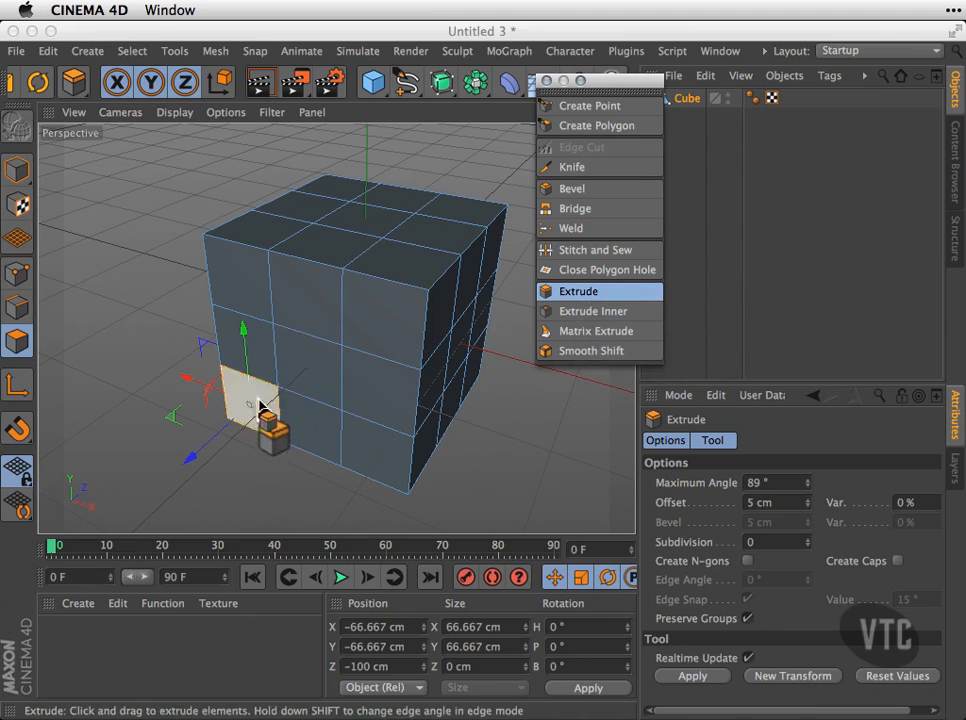
left_click_drag(272, 416, 274, 410)
left_click_drag(191, 455, 129, 520)
Extrude the opposite lower corner polygon of the front face to about Z -181 cm as a second foot
middle_click_drag(282, 350, 289, 258, "alt")
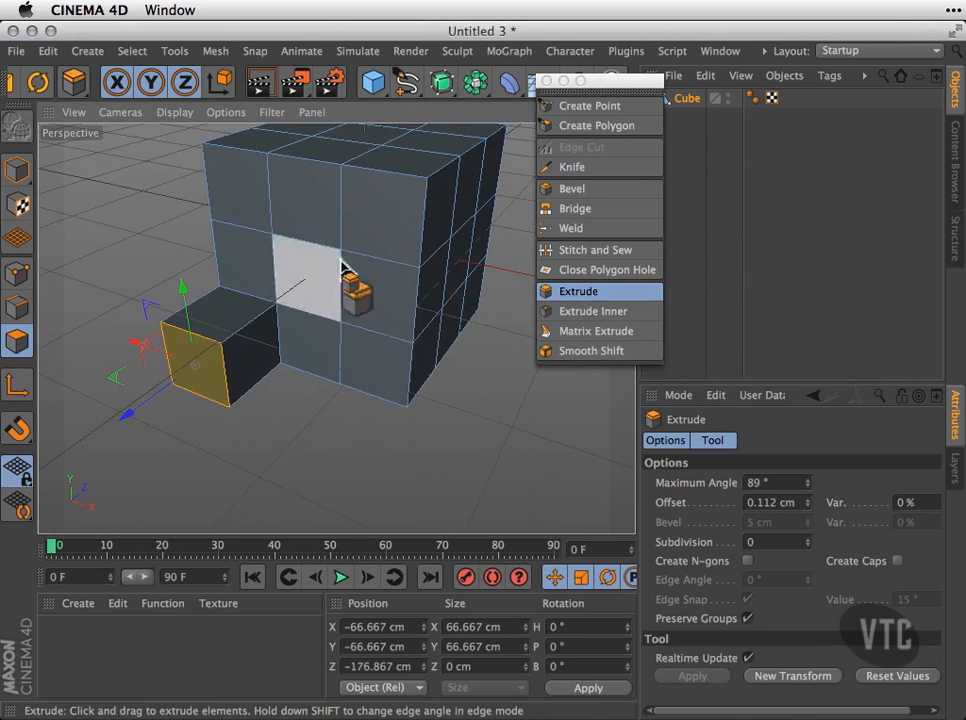
key("space")
left_click(377, 369)
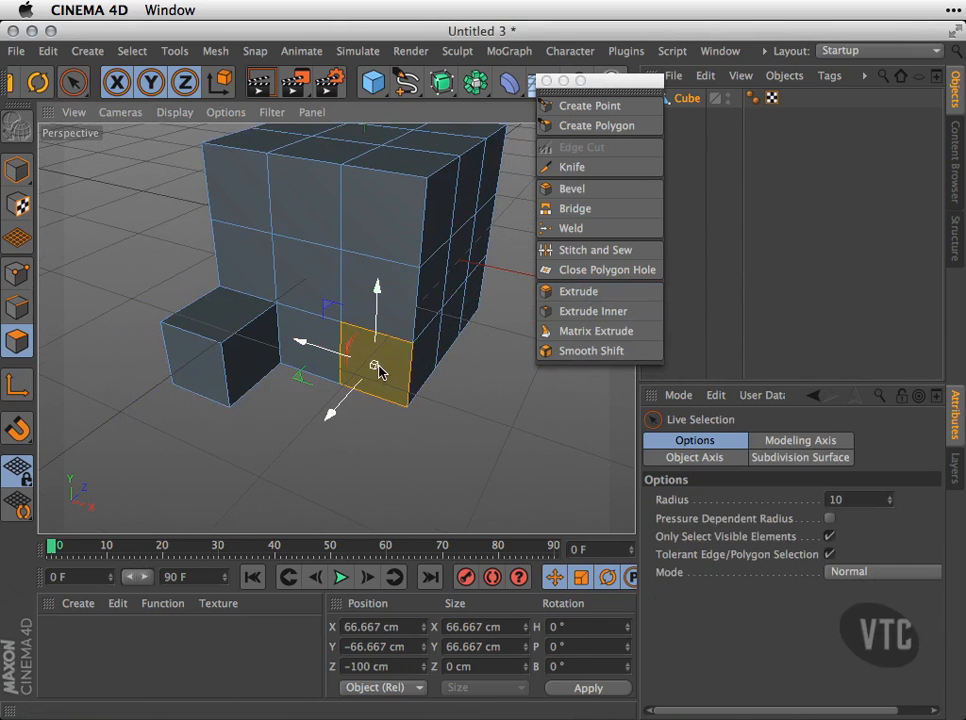
left_click(578, 291)
left_click_drag(395, 372, 276, 476)
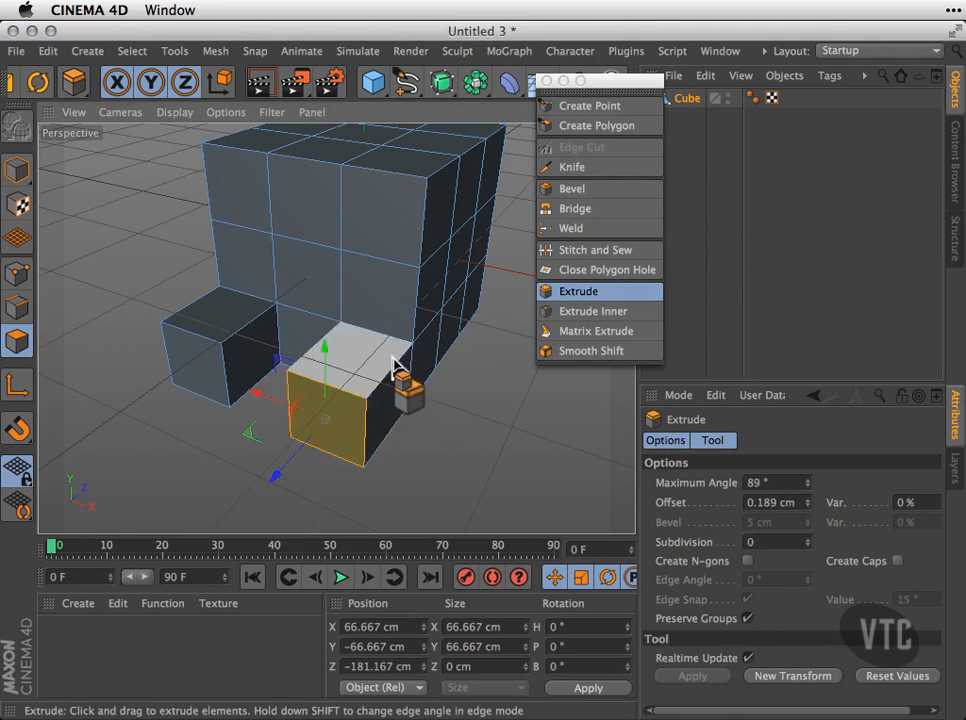
Bevel the second foot's end polygon with an offset of about 17.6 cm and move it forward to about Z -224 cm
left_click(560, 189)
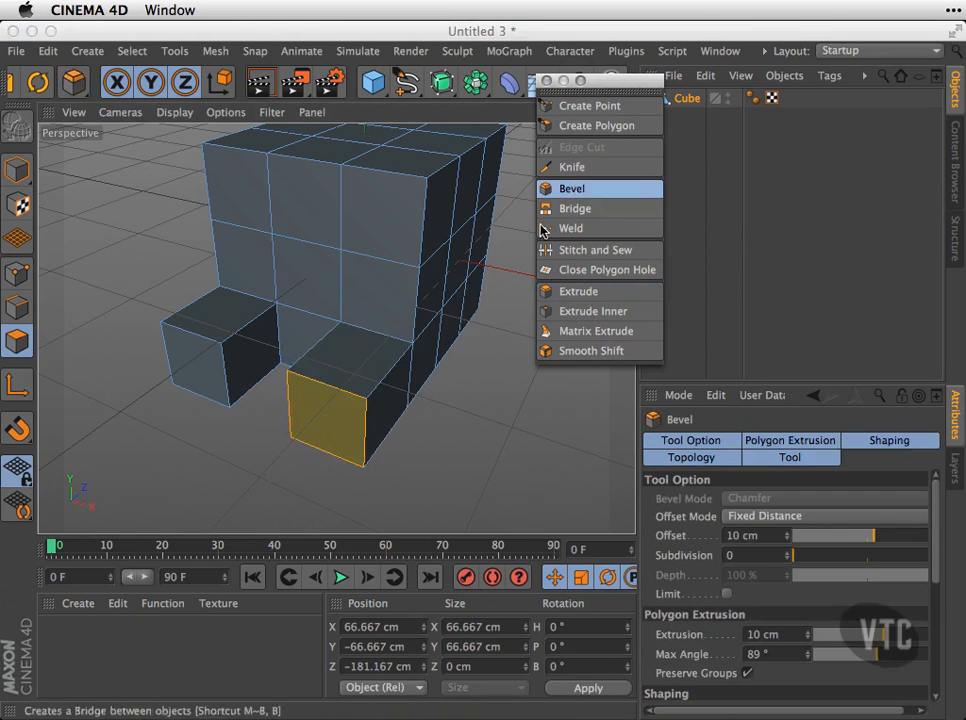
left_click_drag(341, 448, 362, 425)
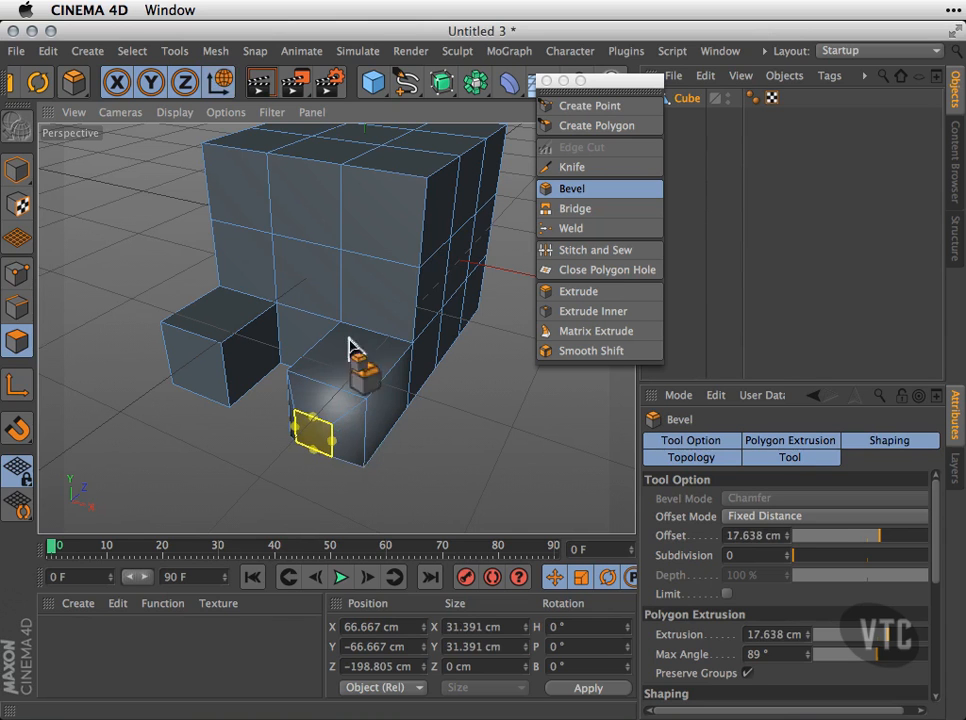
middle_click_drag(252, 82, 422, 75)
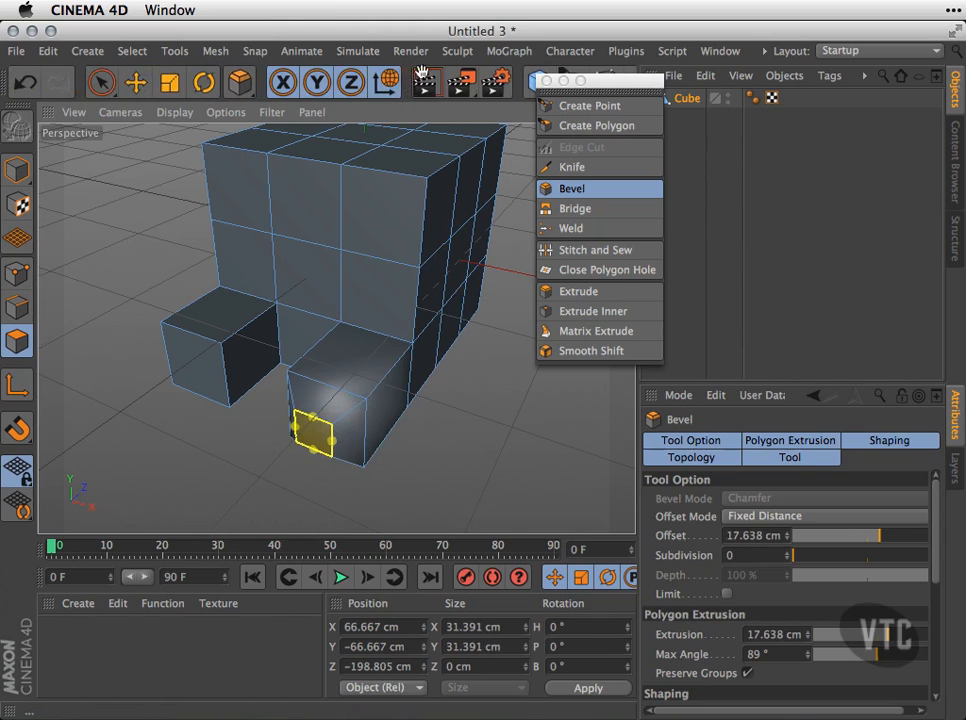
left_click(137, 86)
left_click_drag(259, 493, 240, 527)
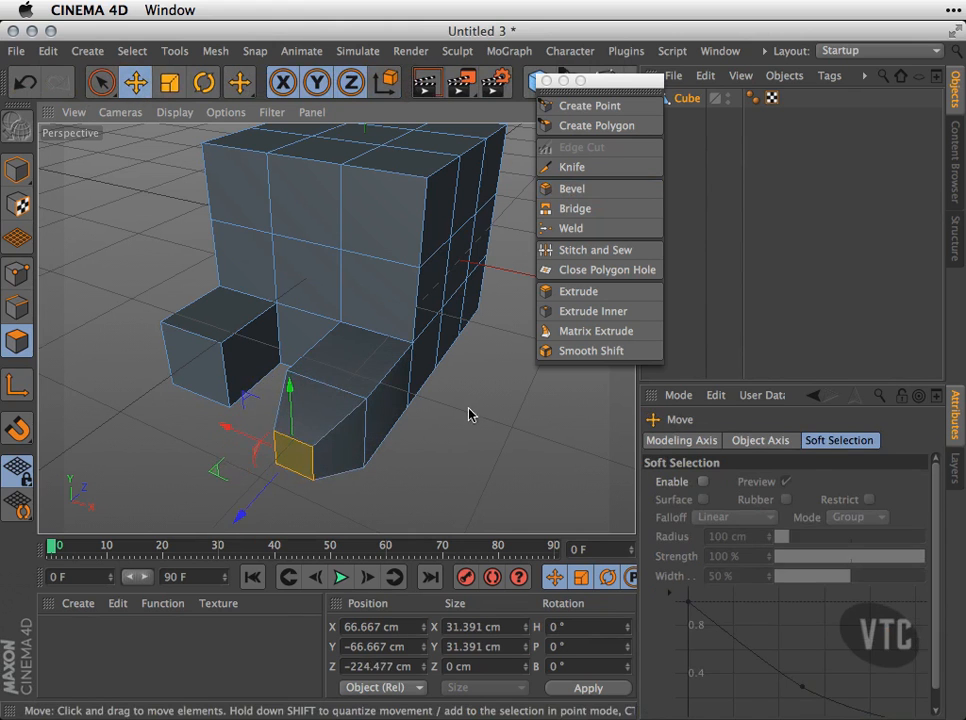
Bevel the first foot's end polygon down to about 41 cm square and pull it forward into a taper
key("space")
left_click(457, 420)
left_click(209, 370)
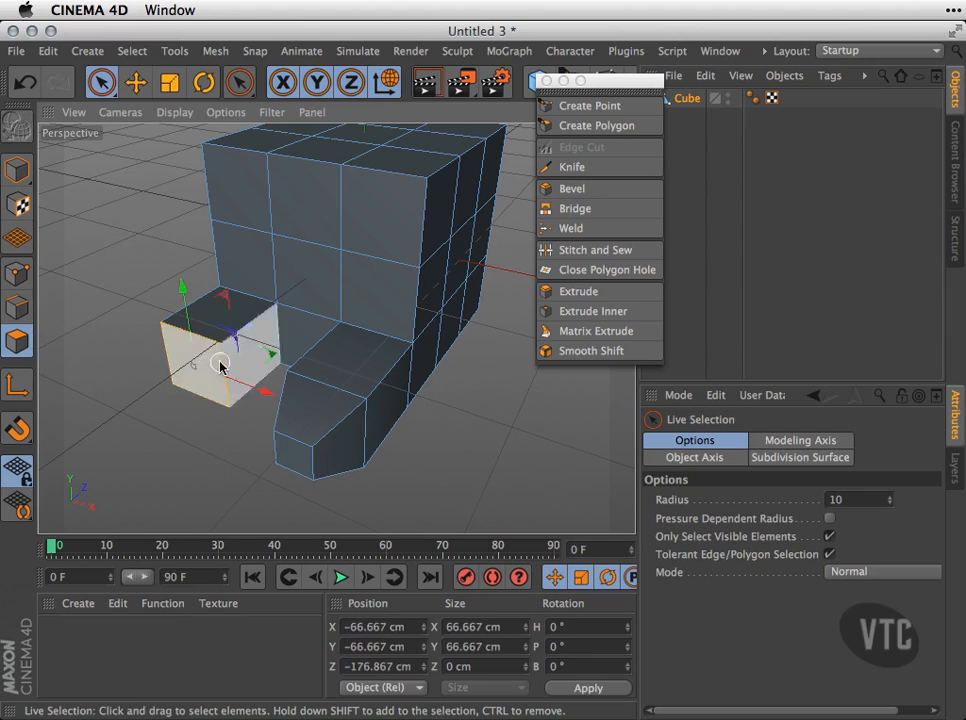
left_click(572, 188)
left_click_drag(200, 381, 172, 388)
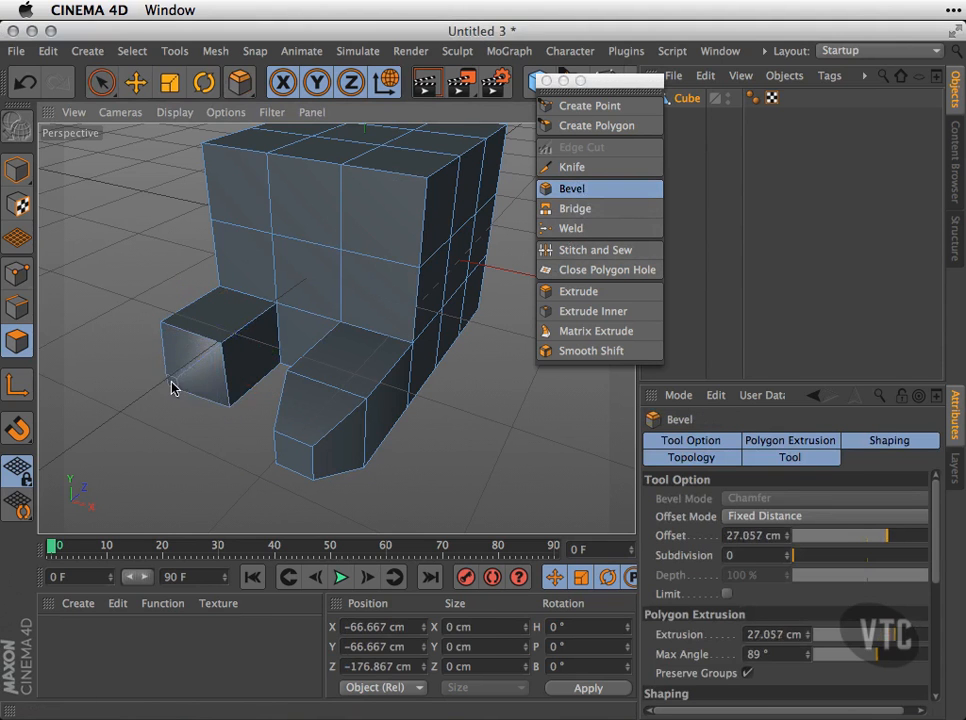
left_click(136, 82)
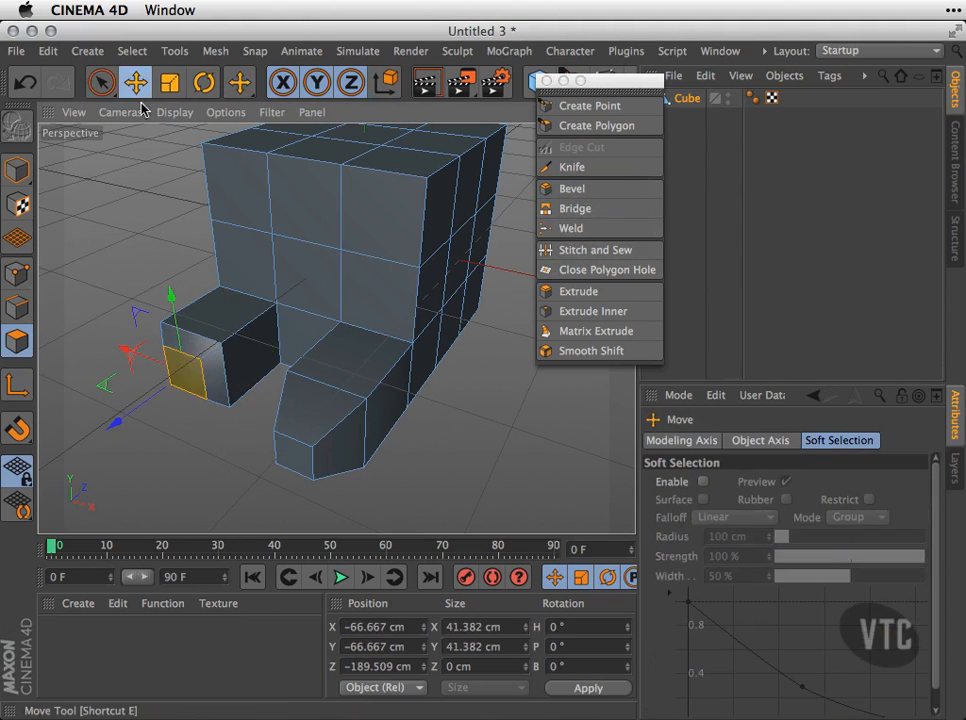
left_click_drag(115, 428, 83, 448, "ctrl")
Select all nine polygons of the cube's top face and scale them down to about 158 cm in X and Z
key("space")
left_click(494, 369)
left_click_drag(494, 369, 405, 463, "alt")
left_click(346, 400)
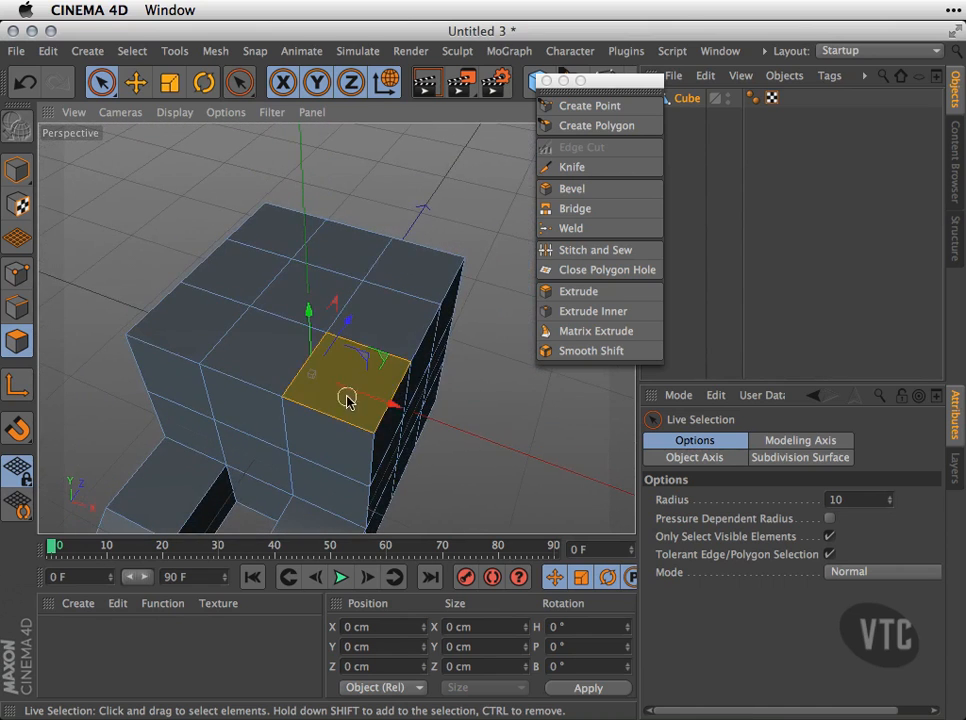
mouse_move(322, 392)
left_mouse_down()
mouse_move(262, 352)
mouse_move(241, 280)
mouse_move(397, 276)
mouse_move(308, 311)
left_mouse_up()
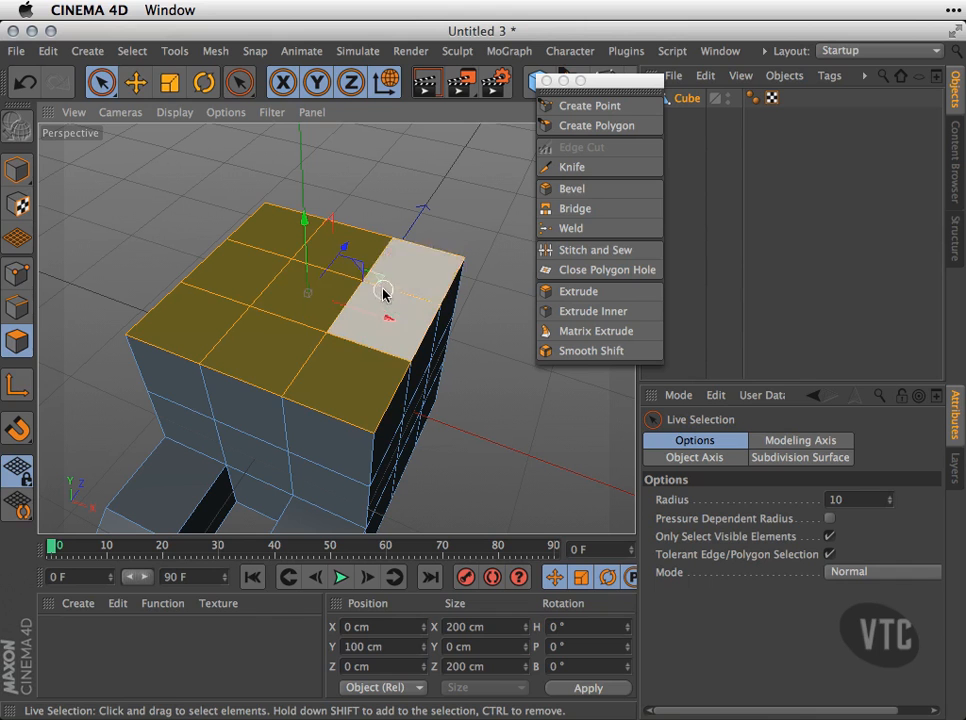
left_click(170, 84)
left_click_drag(308, 316, 188, 382)
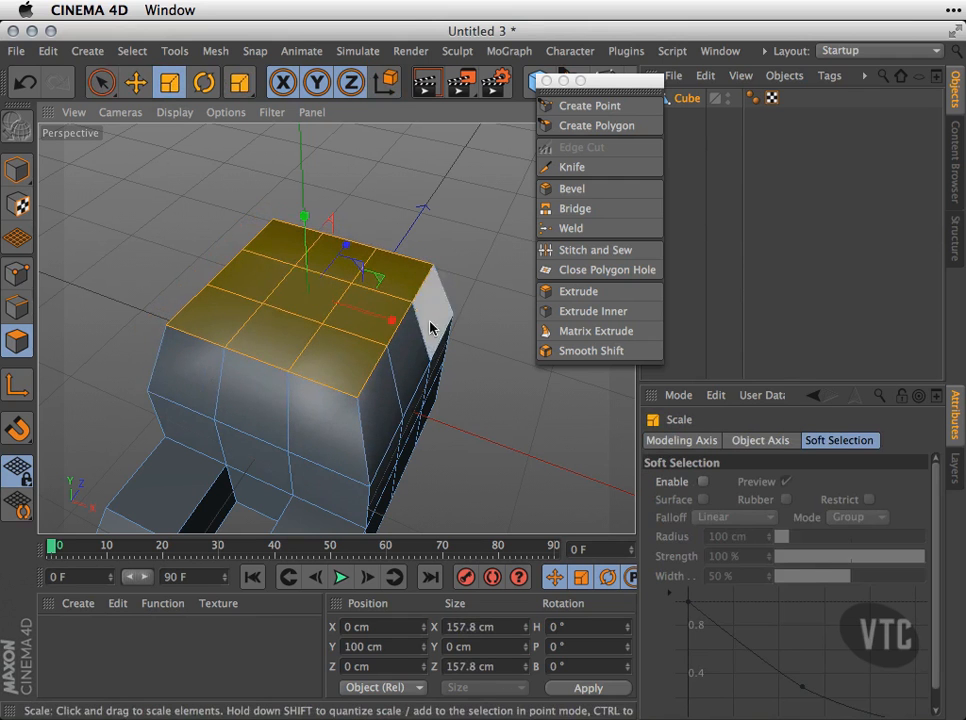
Extrude the centre polygon of the top face upward to about Y 222 cm to form a neck
key("space")
left_click(457, 390)
left_click_drag(429, 440, 388, 410, "alt")
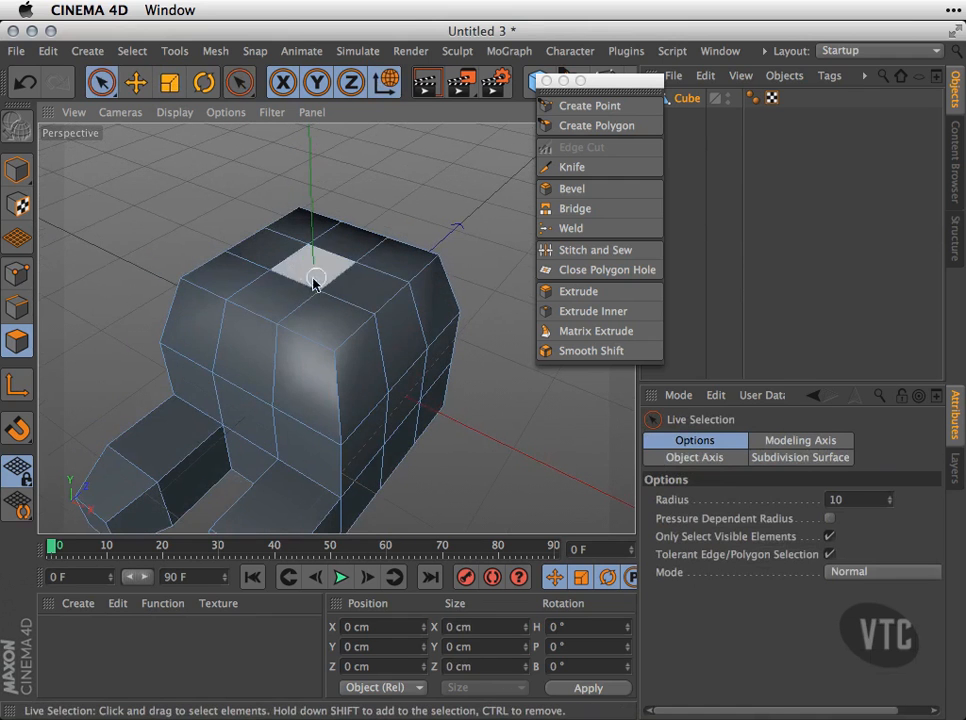
left_click(321, 279)
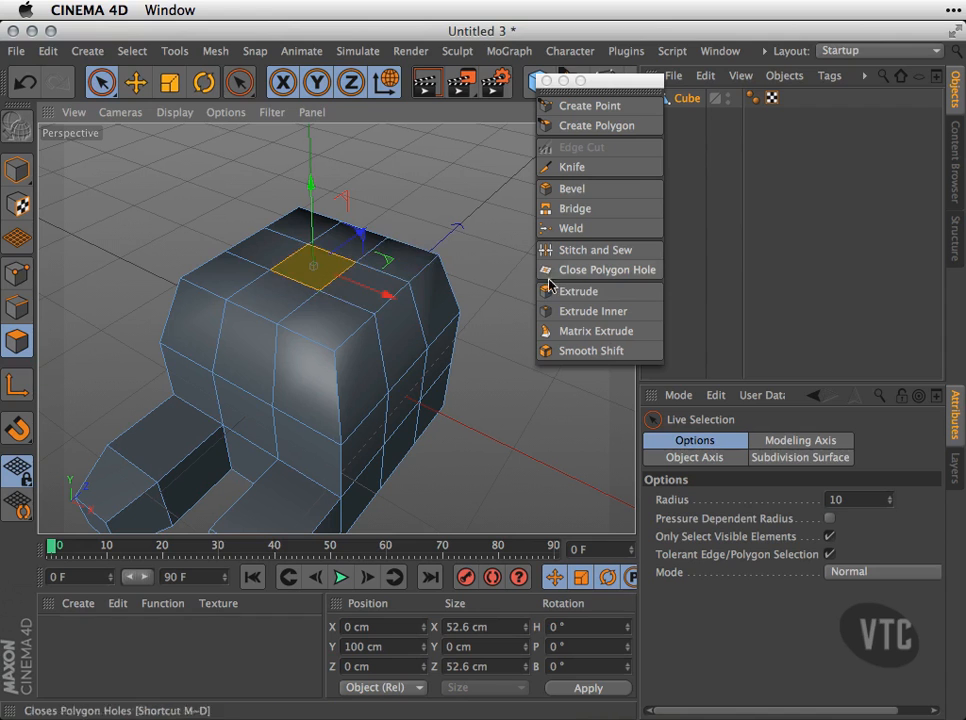
left_click(564, 292)
left_click_drag(318, 283, 306, 122)
right_click_drag(366, 243, 310, 253, "alt")
left_click_drag(311, 252, 401, 334, "alt")
left_click_drag(371, 276, 362, 232)
Select the bottom centre polygon on the body's back side and activate the Extrude tool
key("space")
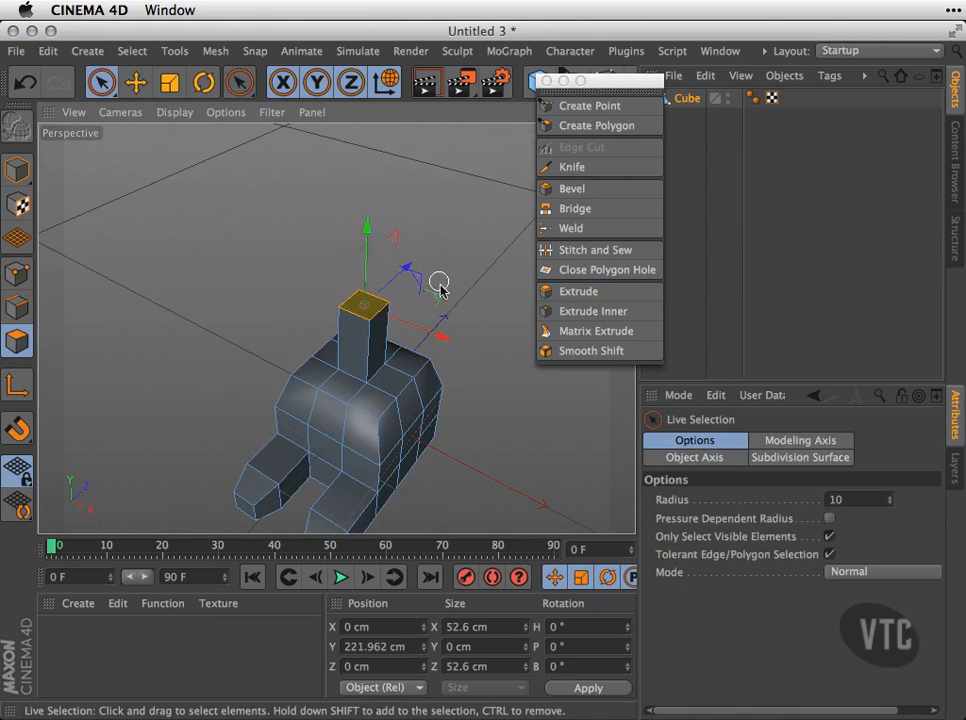
left_click(442, 290)
left_click_drag(472, 358, 343, 336, "alt")
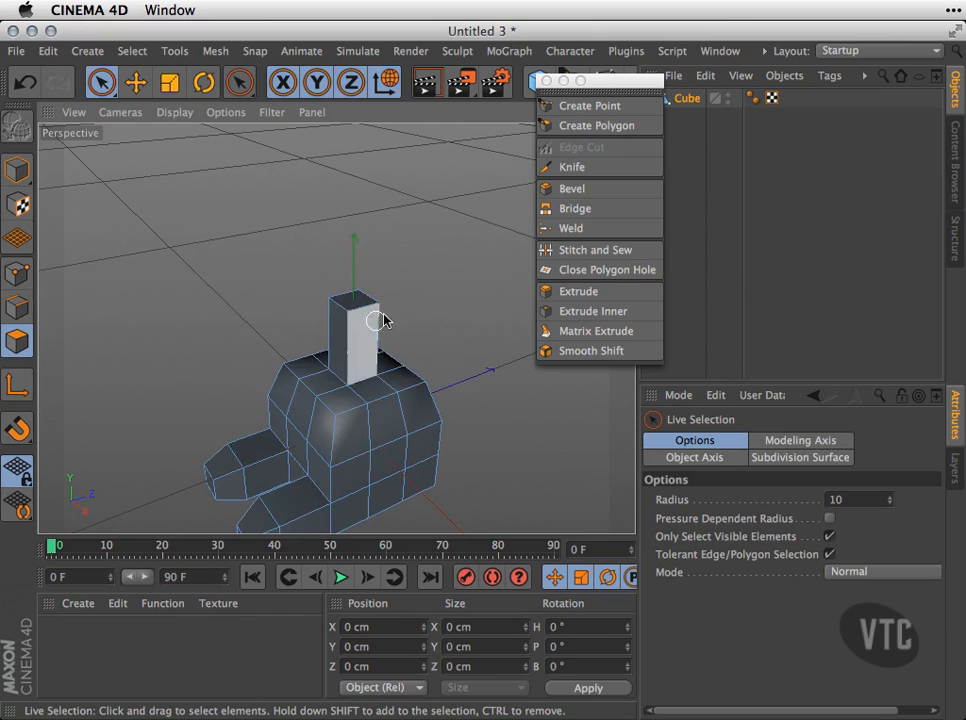
left_click_drag(425, 384, 265, 287, "alt")
right_click_drag(341, 362, 380, 367, "alt")
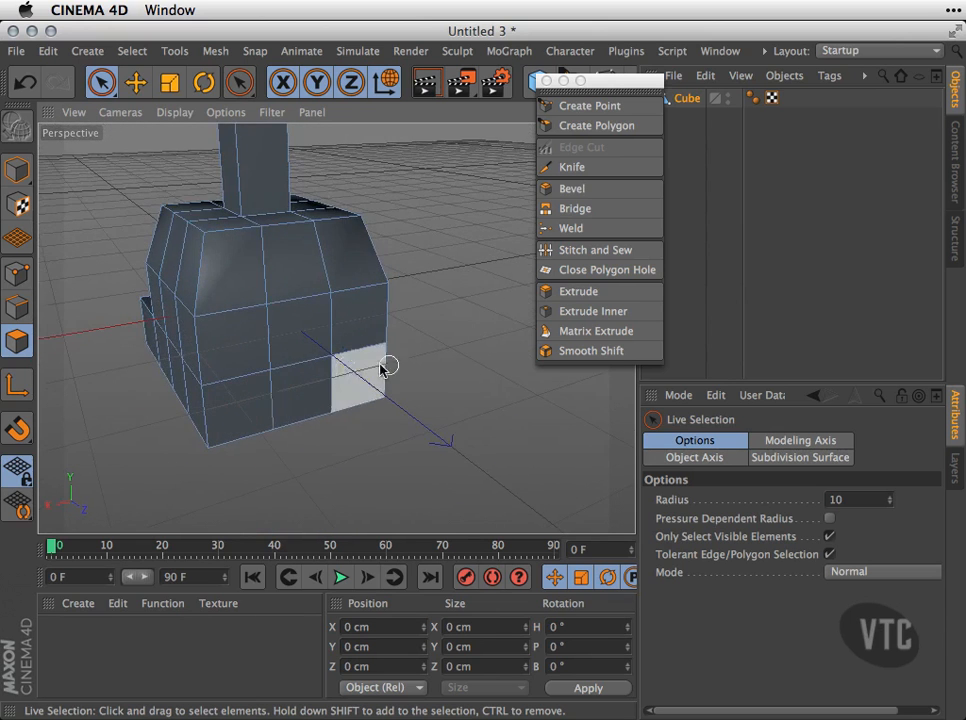
left_click(302, 402)
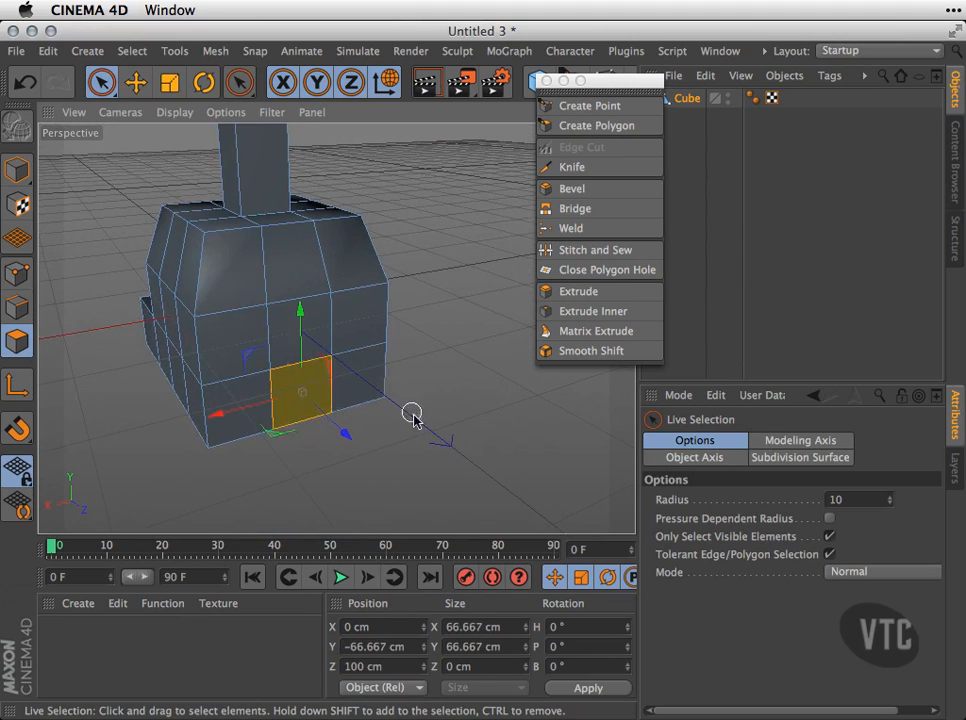
left_click_drag(412, 412, 513, 377, "alt")
left_click(564, 293)
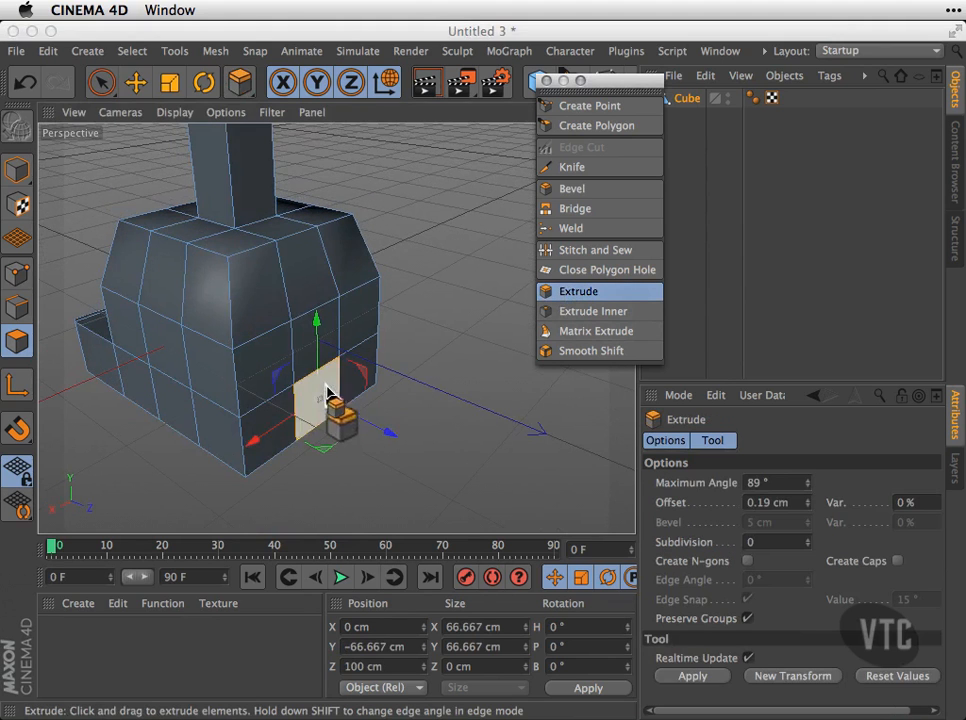
left_click_drag(334, 399, 350, 397)
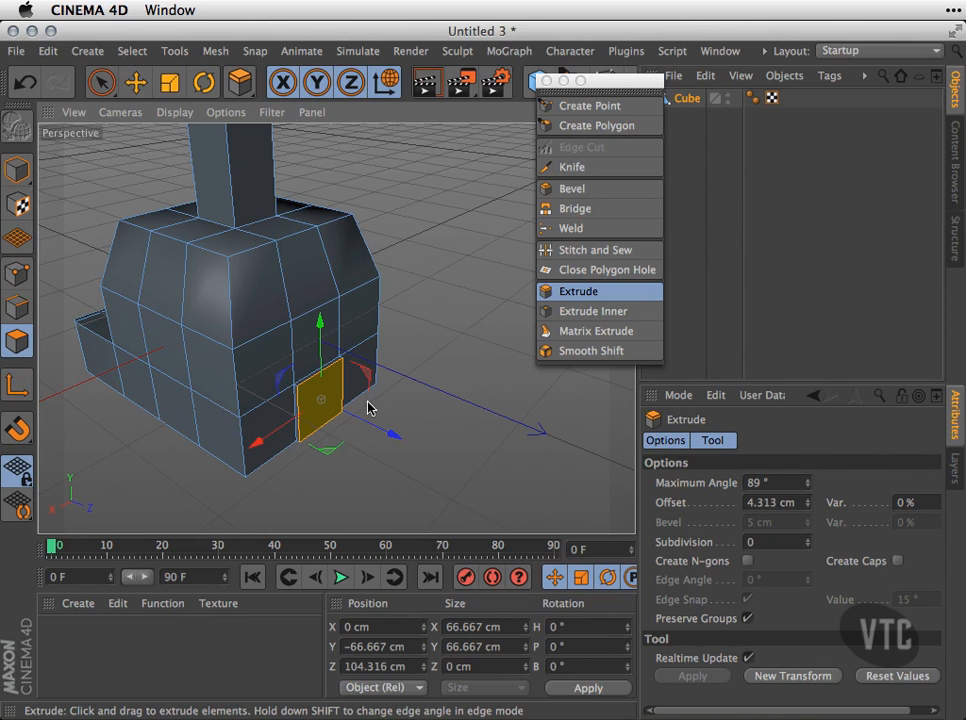
left_click_drag(368, 407, 386, 438)
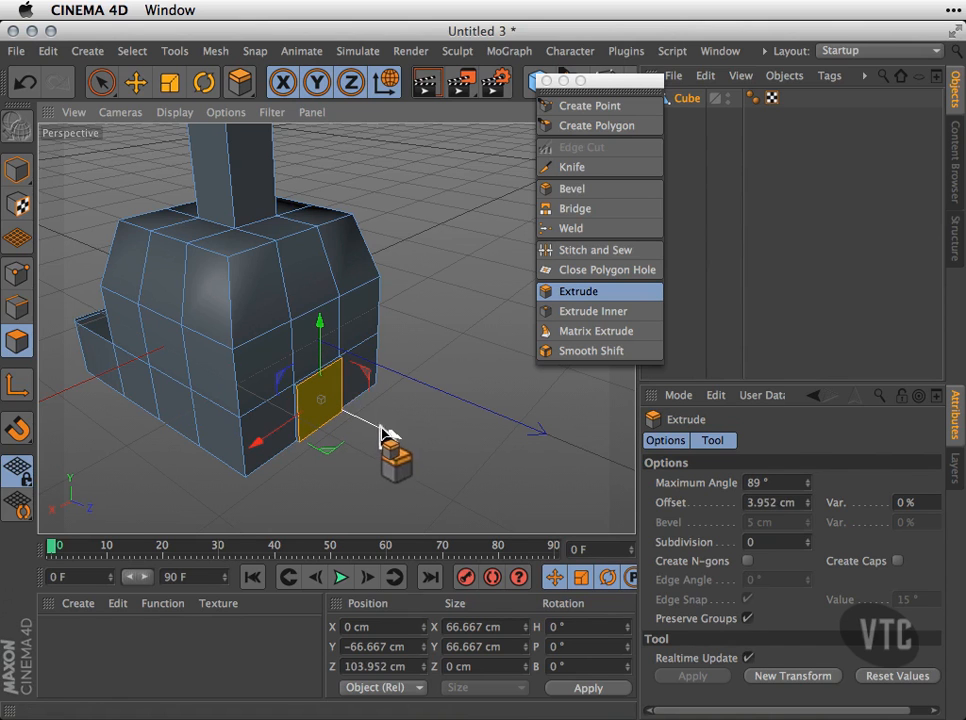
key("super+z")
key("super+z")
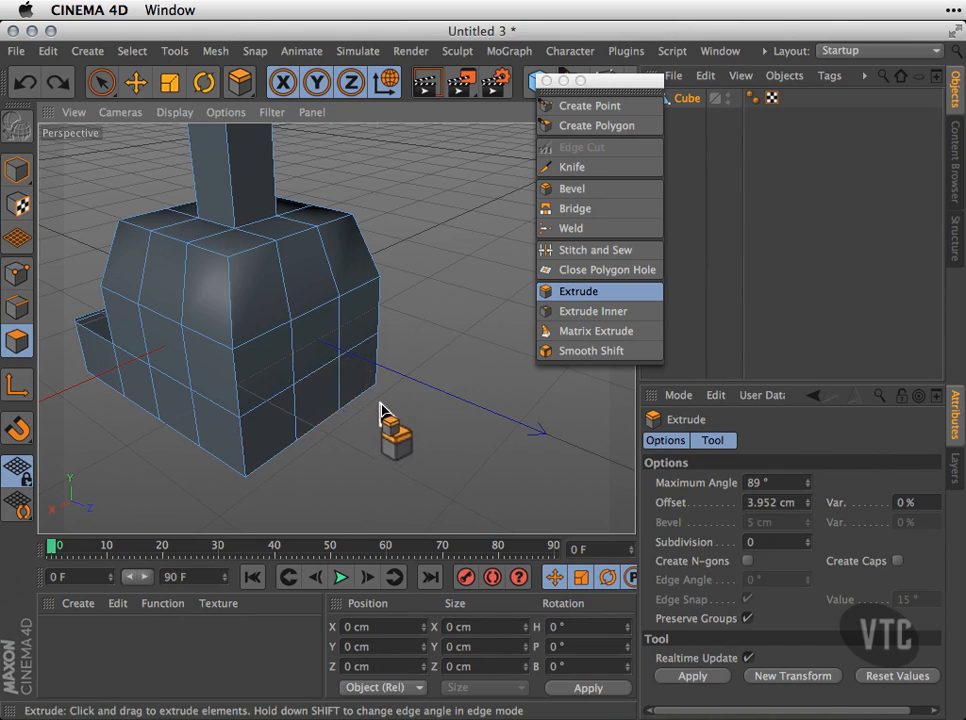
Extrude the bottom centre polygon of the body's back outward by 69 cm to start a tail
left_click_drag(335, 400, 962, 438)
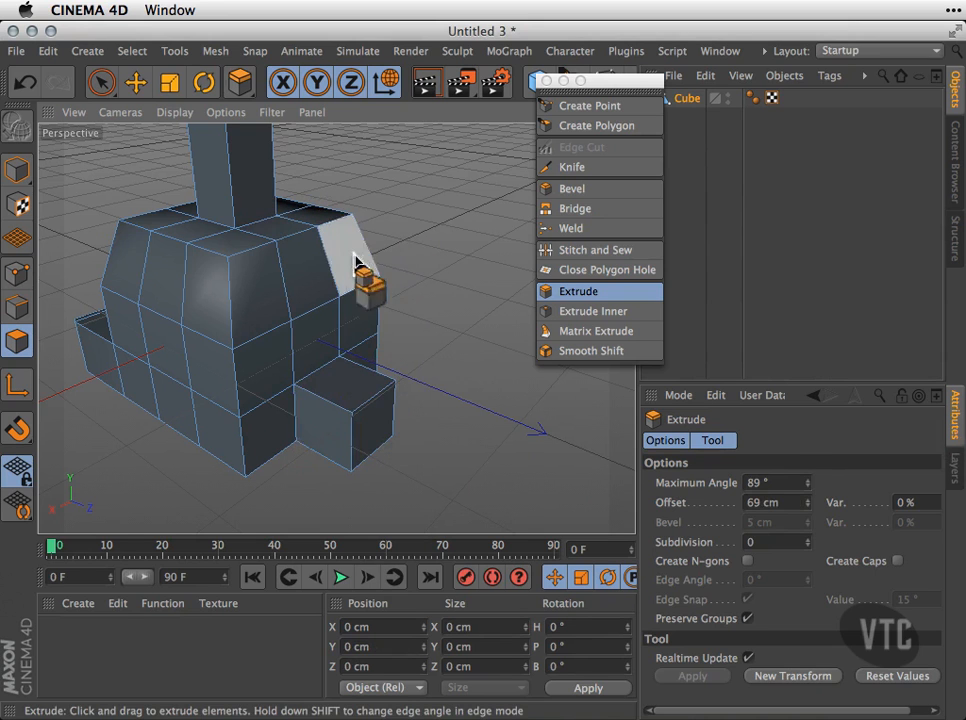
key("space")
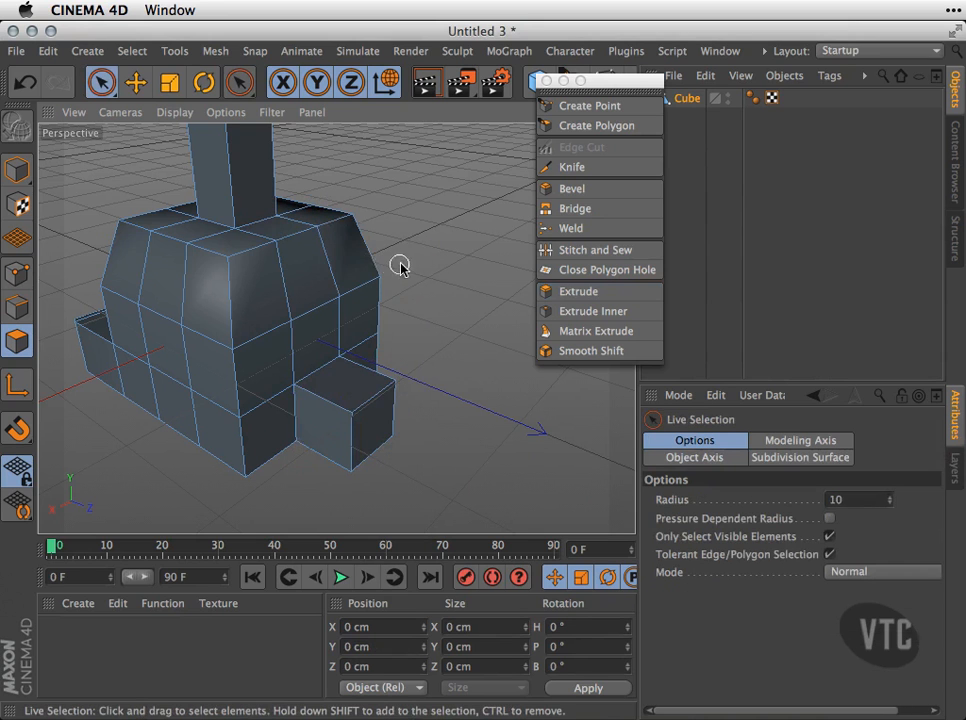
Bevel the tail's end polygon down to about 36.5 cm square and move it to about Y -84 cm, Z 223 cm
left_click(367, 432)
left_click(571, 190)
left_click_drag(410, 453, 390, 440)
left_click(136, 82)
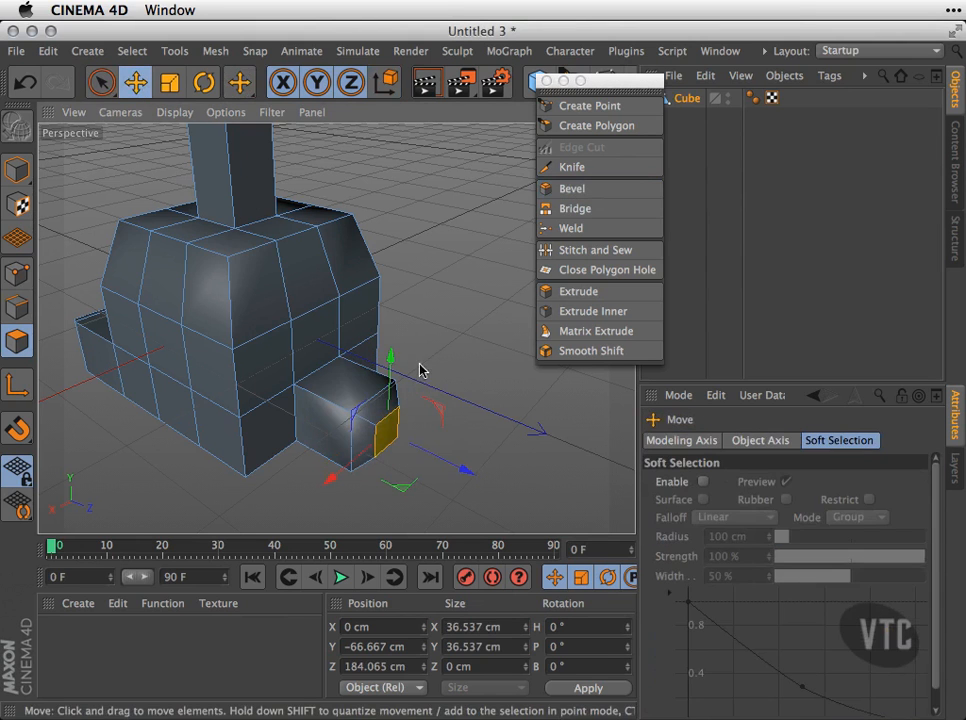
left_click_drag(394, 362, 421, 338)
left_click_drag(421, 338, 276, 472, "alt")
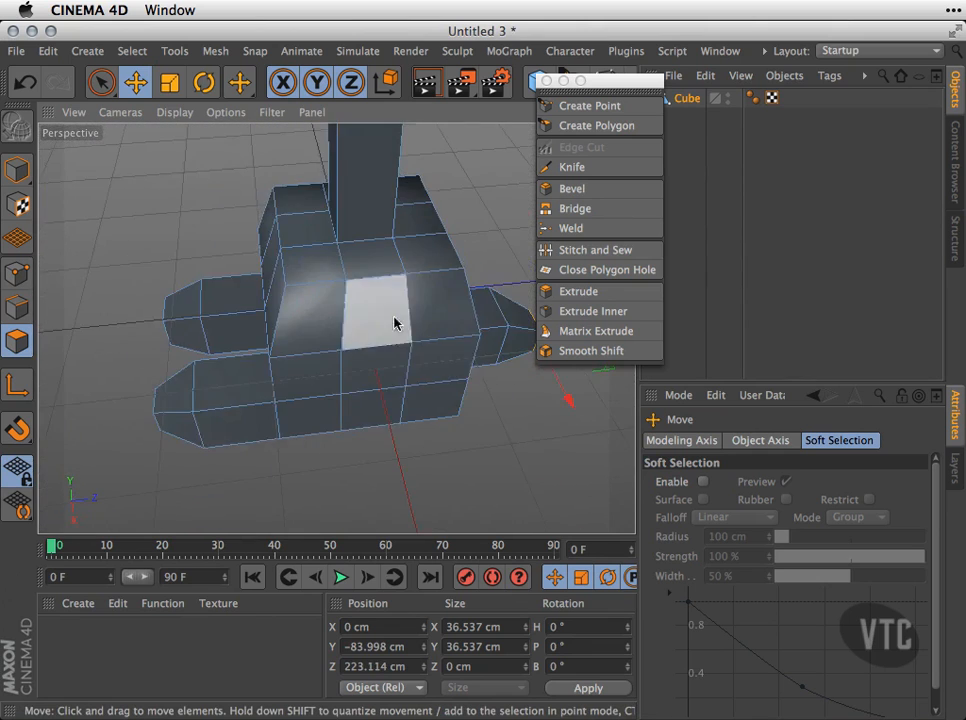
Extrude the three polygons of the upper row on the body's back outward by 66.9 cm
scroll(398, 320, "down", 3)
left_click_drag(373, 395, 224, 394, "alt")
left_click_drag(383, 305, 389, 292)
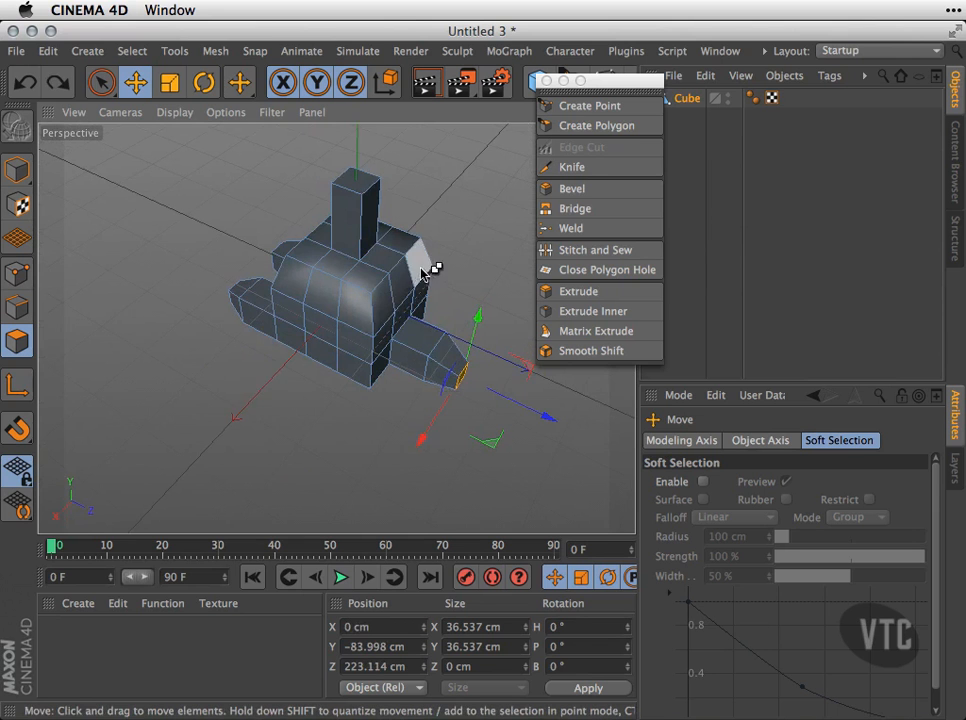
right_click_drag(410, 268, 653, 386, "alt")
key("space")
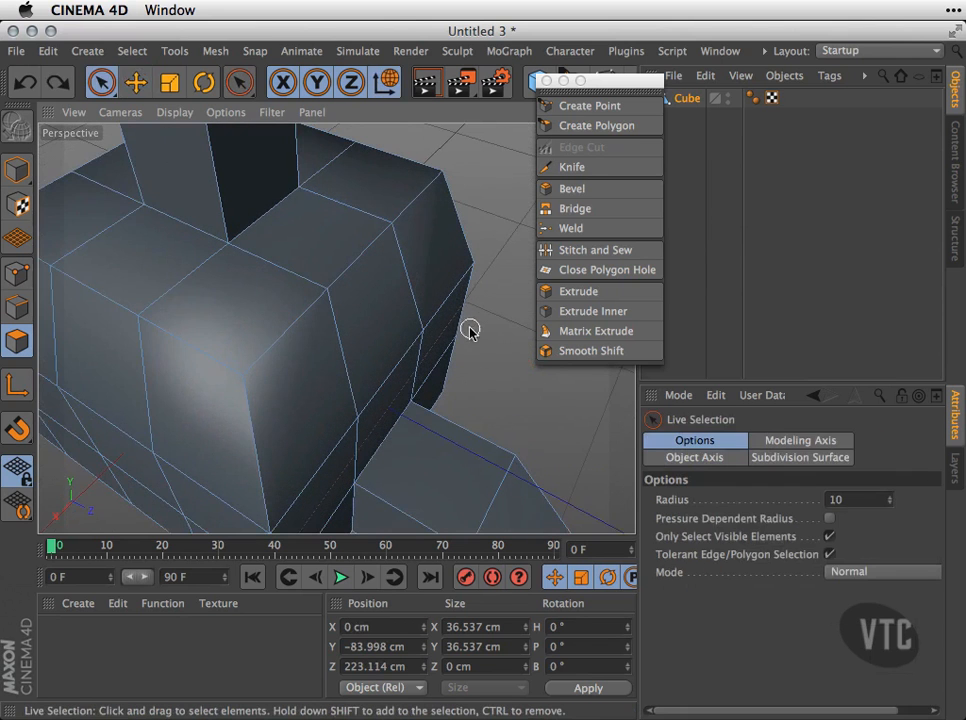
middle_click_drag(459, 346, 428, 349, "alt")
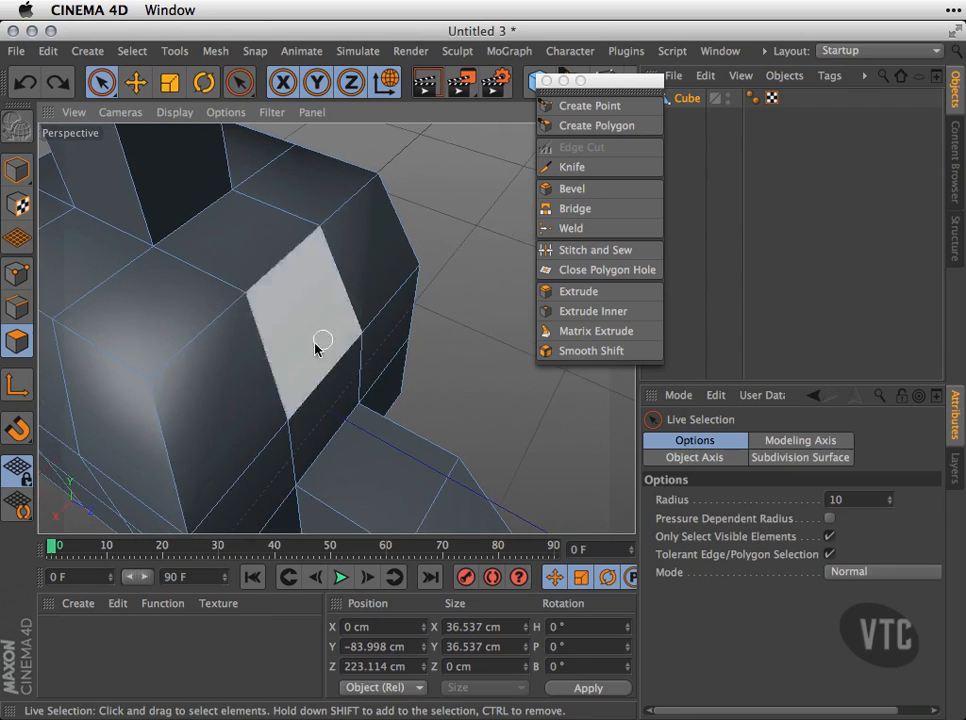
left_click(254, 383)
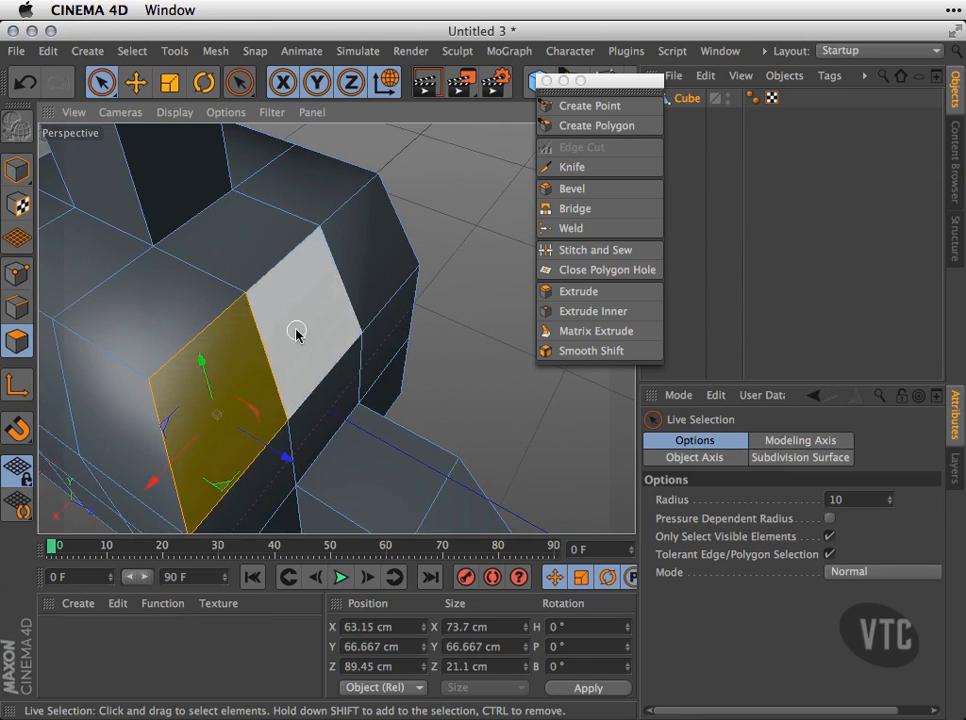
left_click(297, 332, "shift")
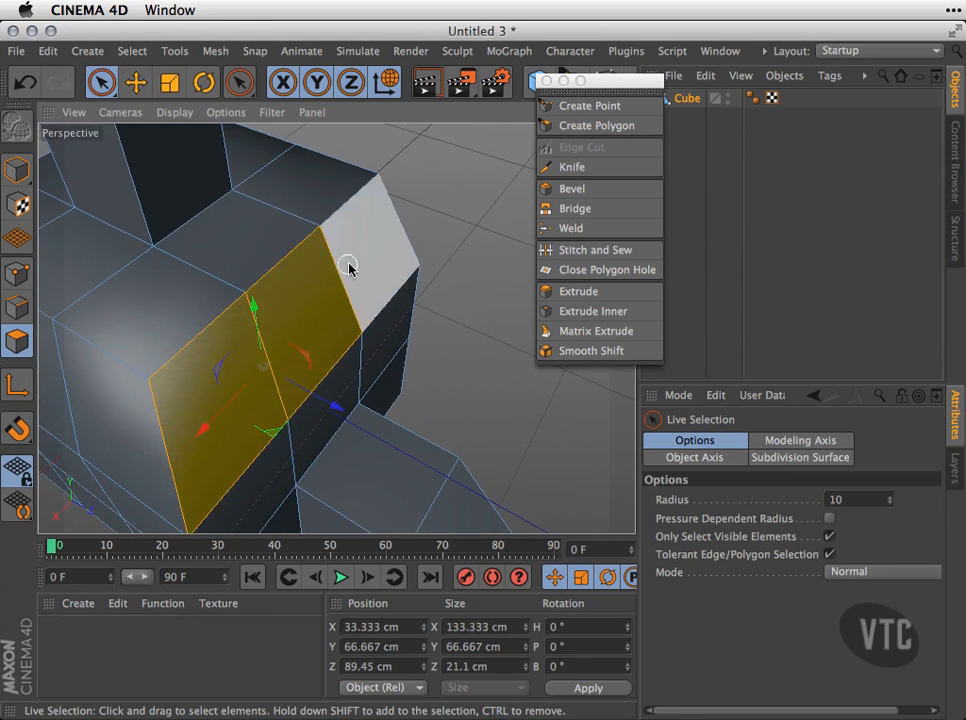
left_click(578, 291)
left_click_drag(333, 327, 963, 327)
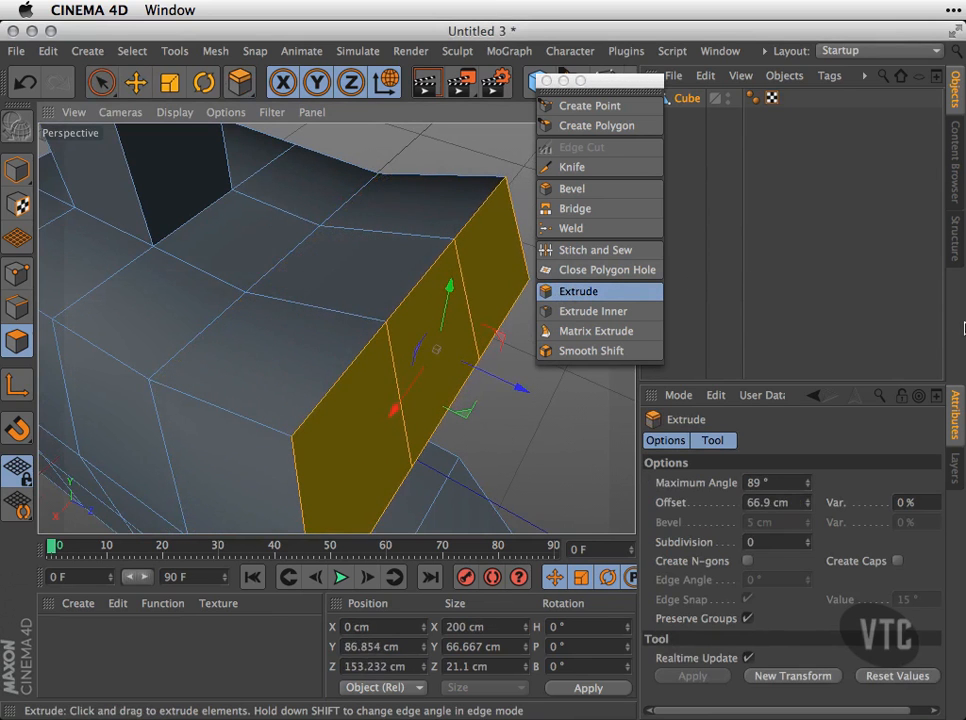
Bevel the three end polygons of the upper back extrusion with an offset of about 20.3 cm
left_click(574, 190)
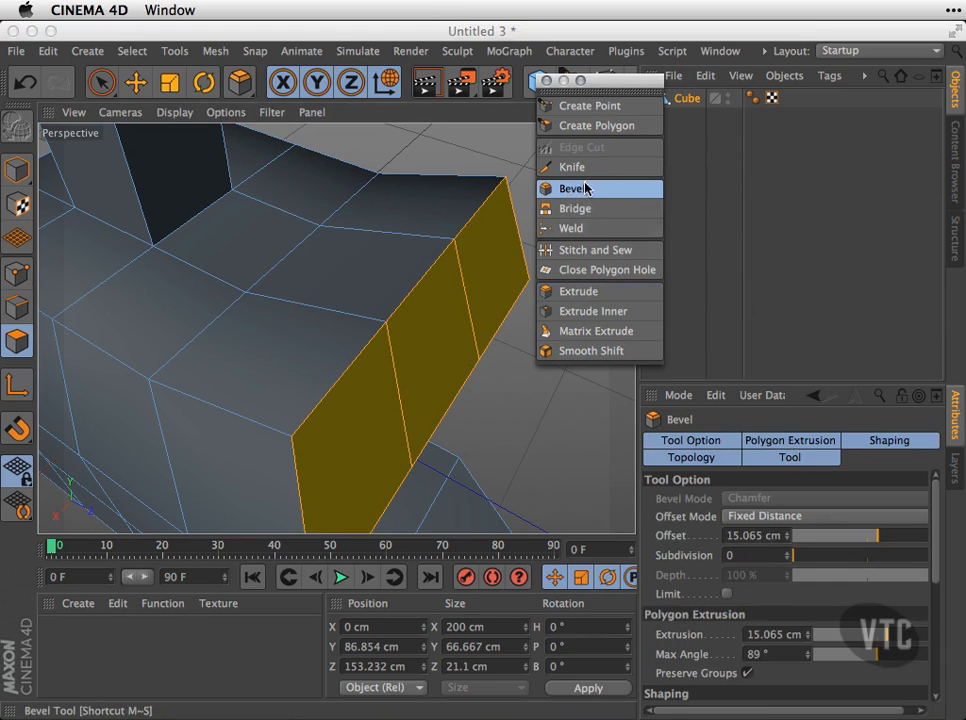
left_click_drag(433, 395, 489, 356)
right_click_drag(442, 351, 236, 326, "alt")
left_click_drag(410, 426, 521, 316, "alt")
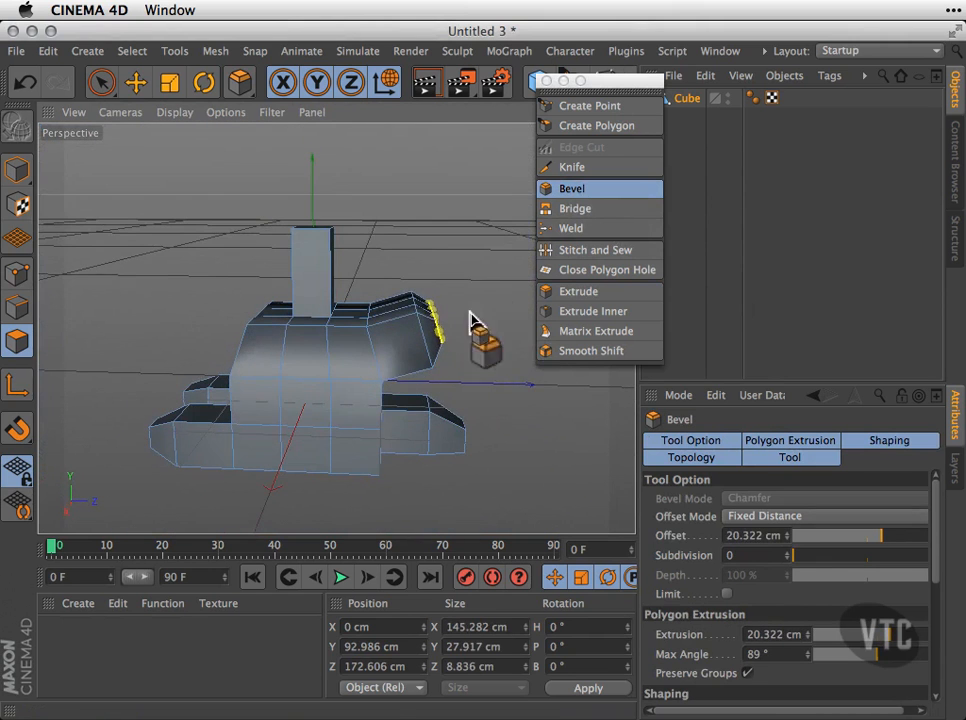
key("space")
left_click_drag(502, 377, 411, 407, "alt")
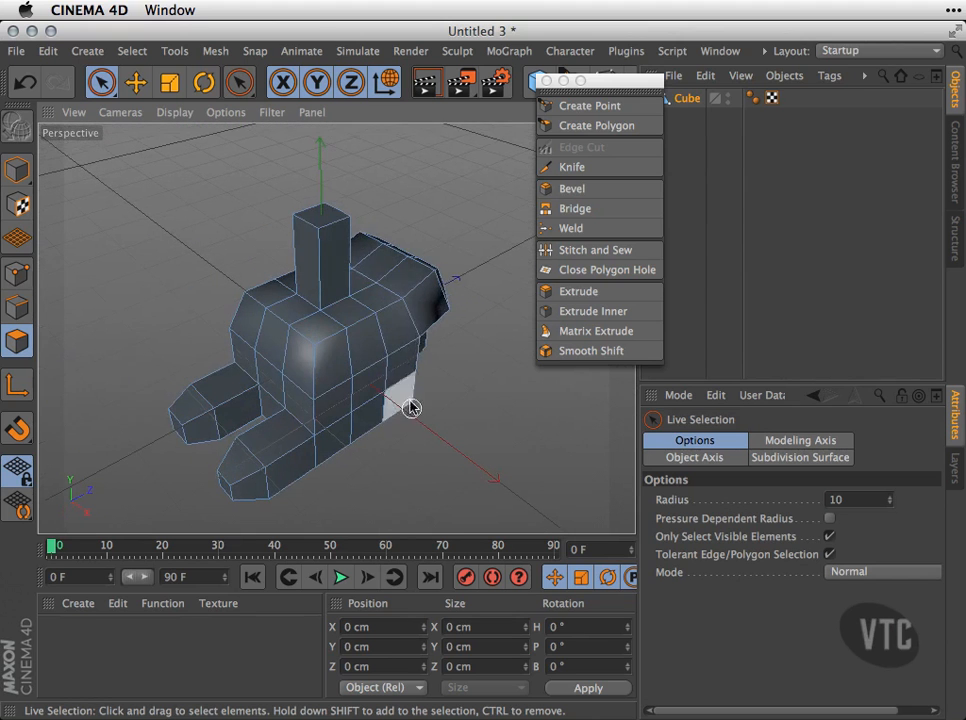
Add a cube primitive and raise it onto the top of the neck to form a head
left_click_drag(571, 95, 654, 133)
left_click(541, 84)
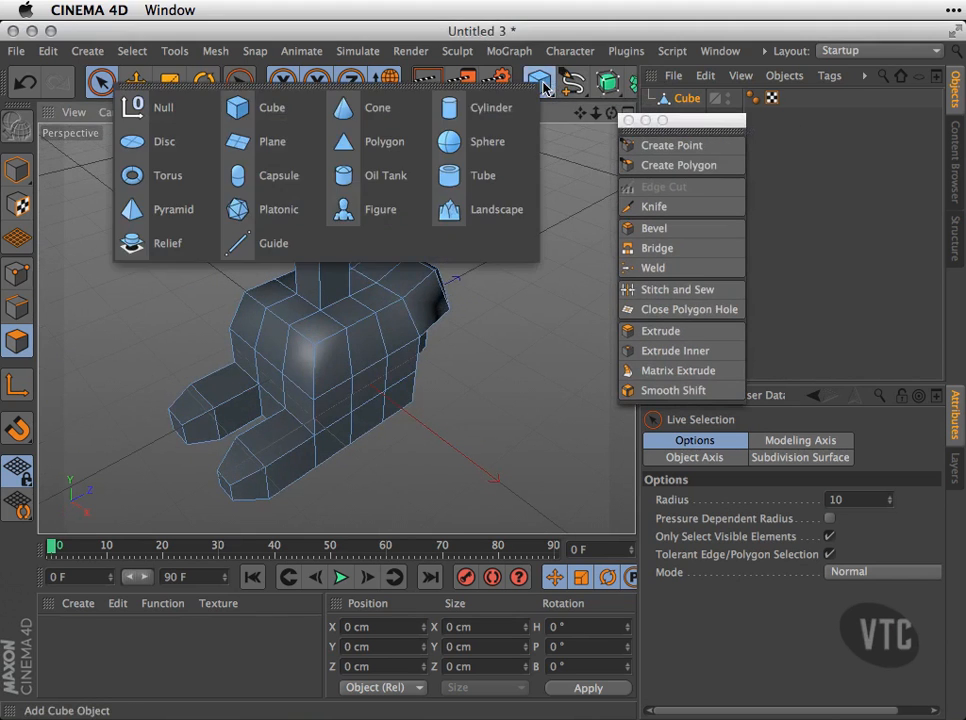
left_click(242, 121)
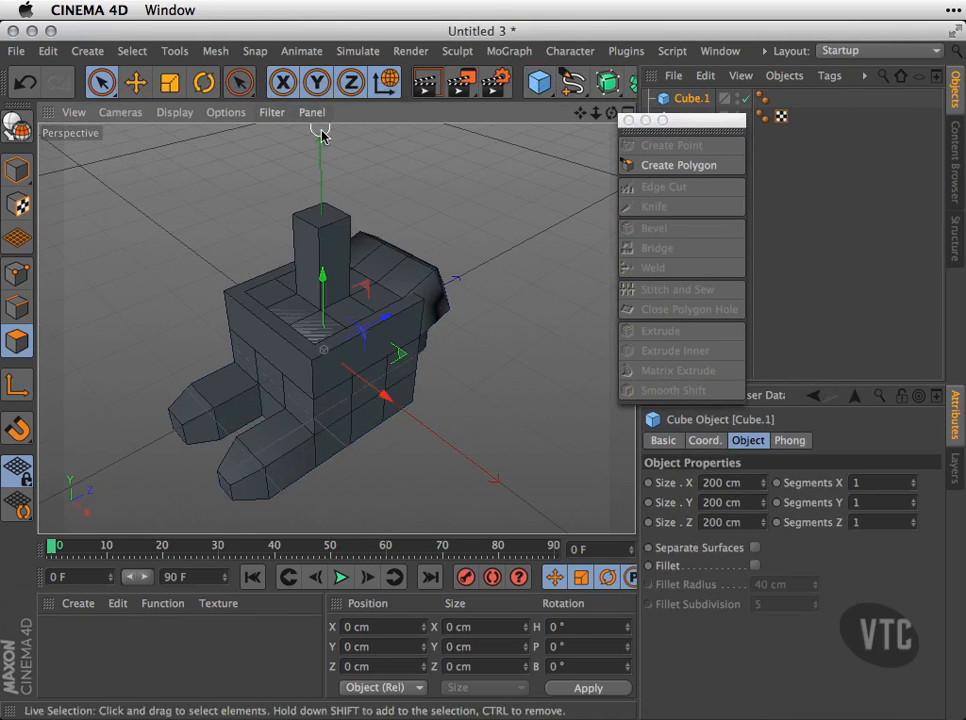
scroll(321, 245, "up", 5)
left_click_drag(334, 183, 410, 305, "alt")
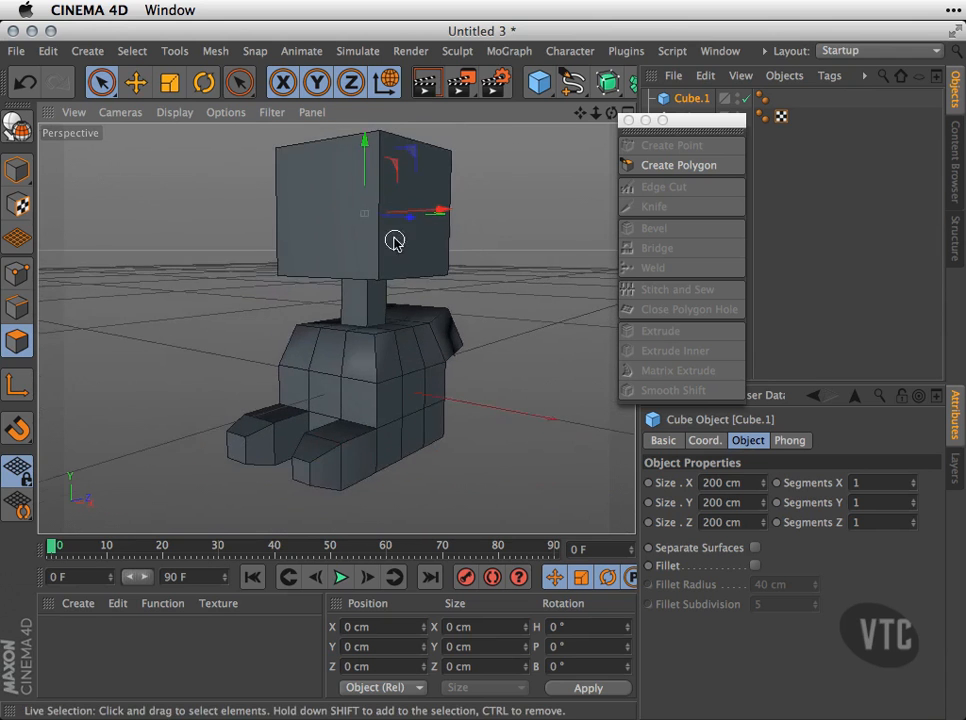
left_click_drag(368, 165, 371, 170)
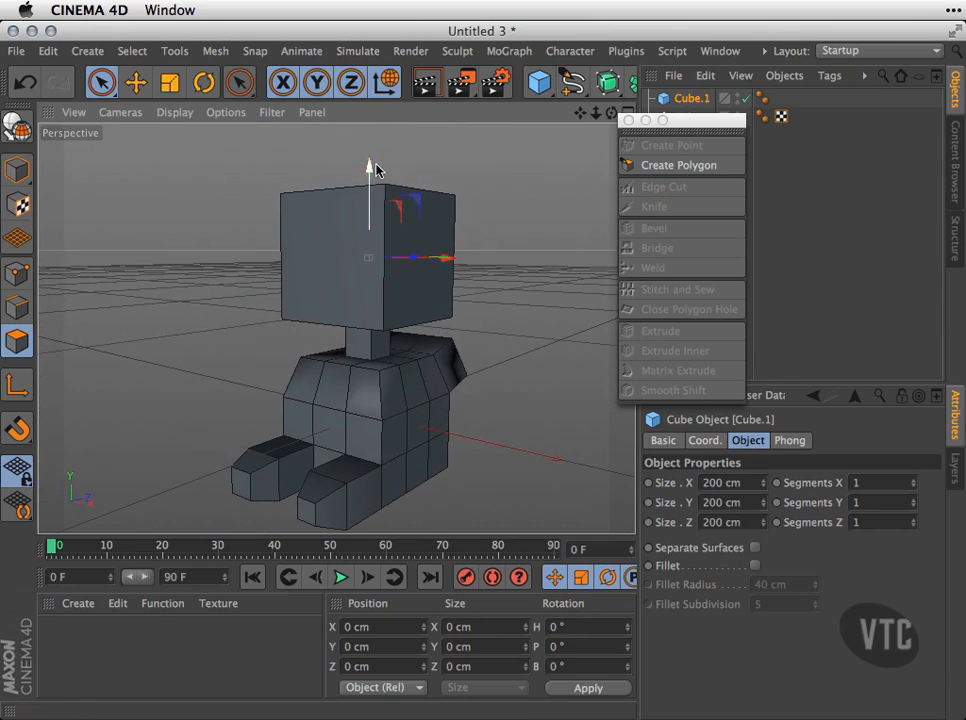
left_click_drag(520, 313, 338, 335, "alt")
key("m")
key("s")
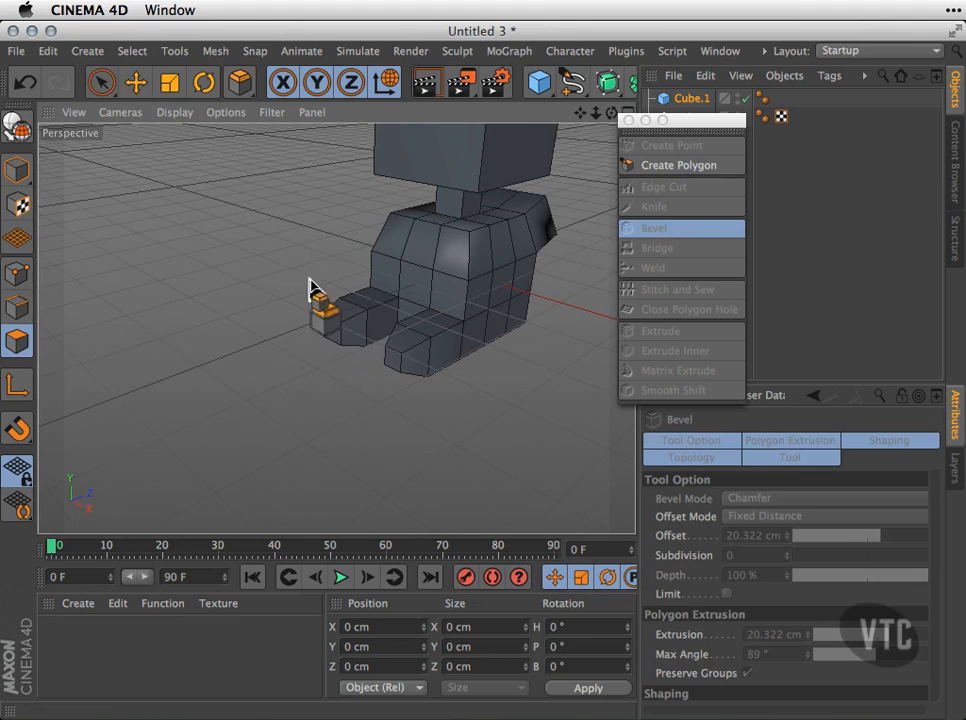
key("space")
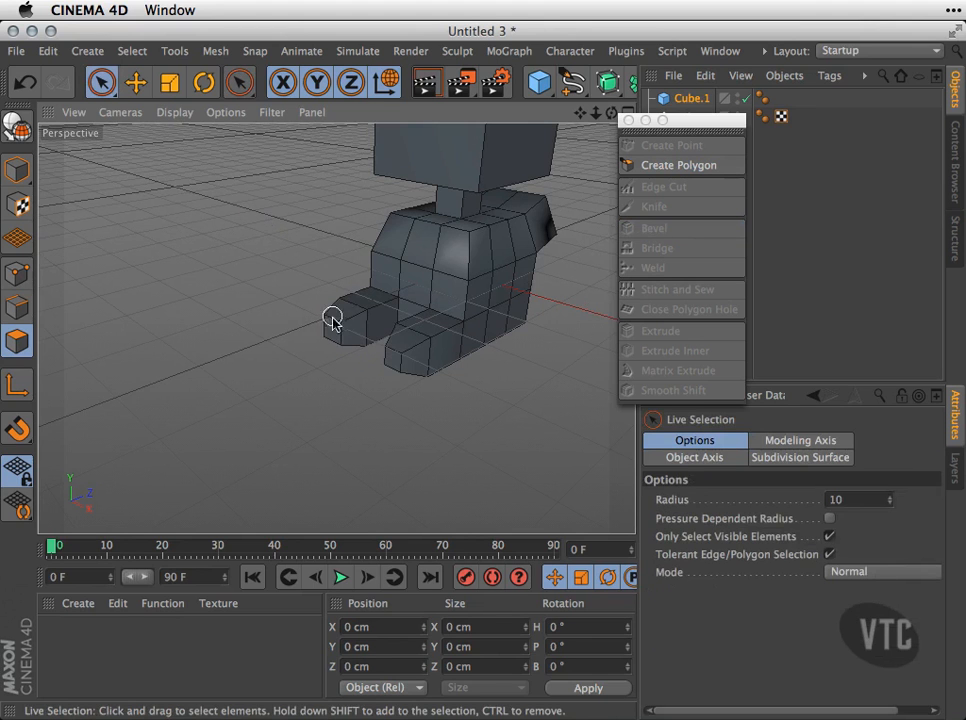
Select the end polygons of both feet on the body mesh and move them forward to about Z -346 cm
left_click(141, 88)
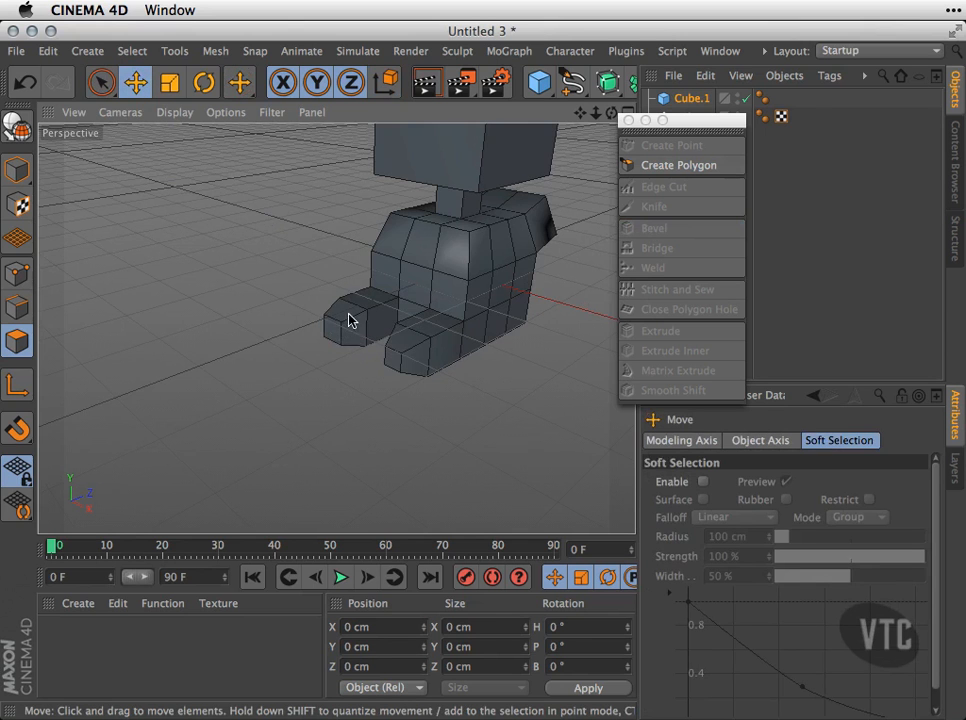
scroll(344, 329, "up", 5)
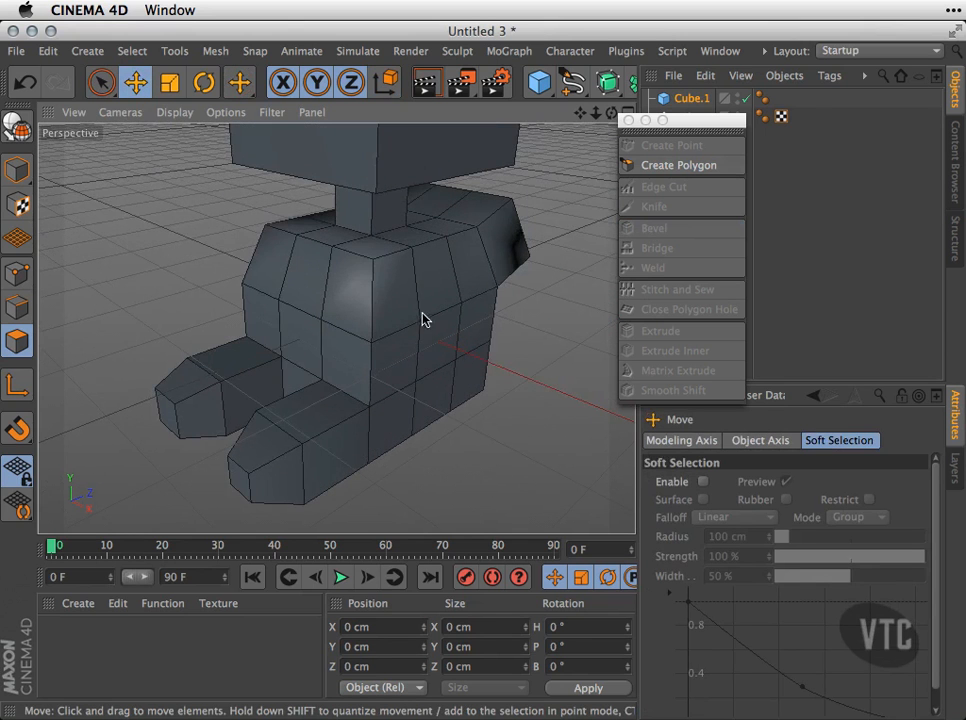
left_click_drag(663, 122, 599, 246)
left_click(684, 119)
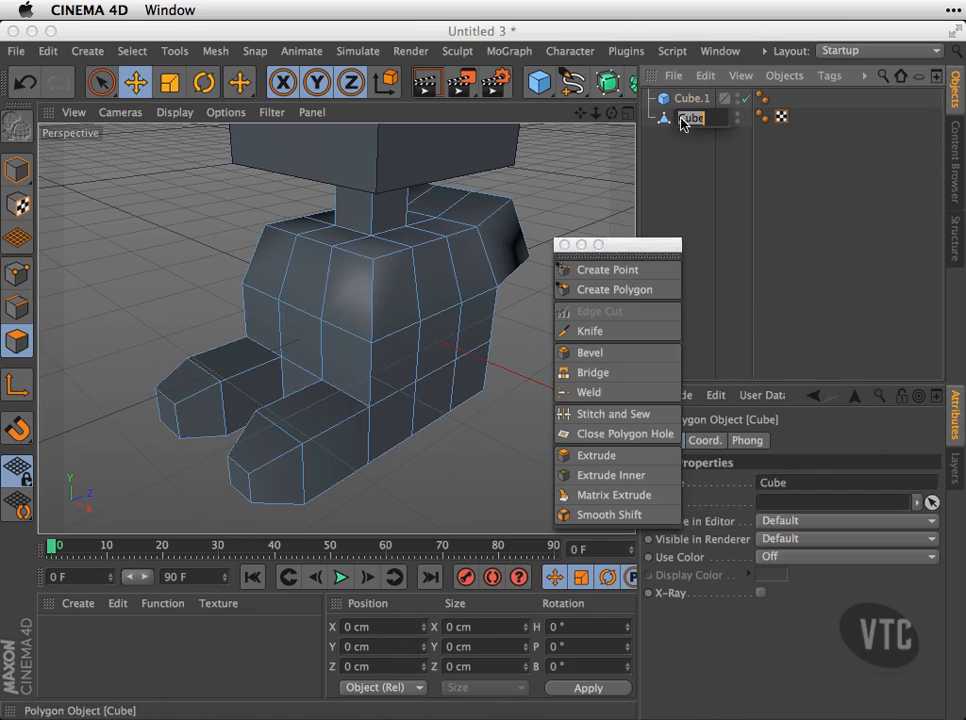
left_click(241, 486)
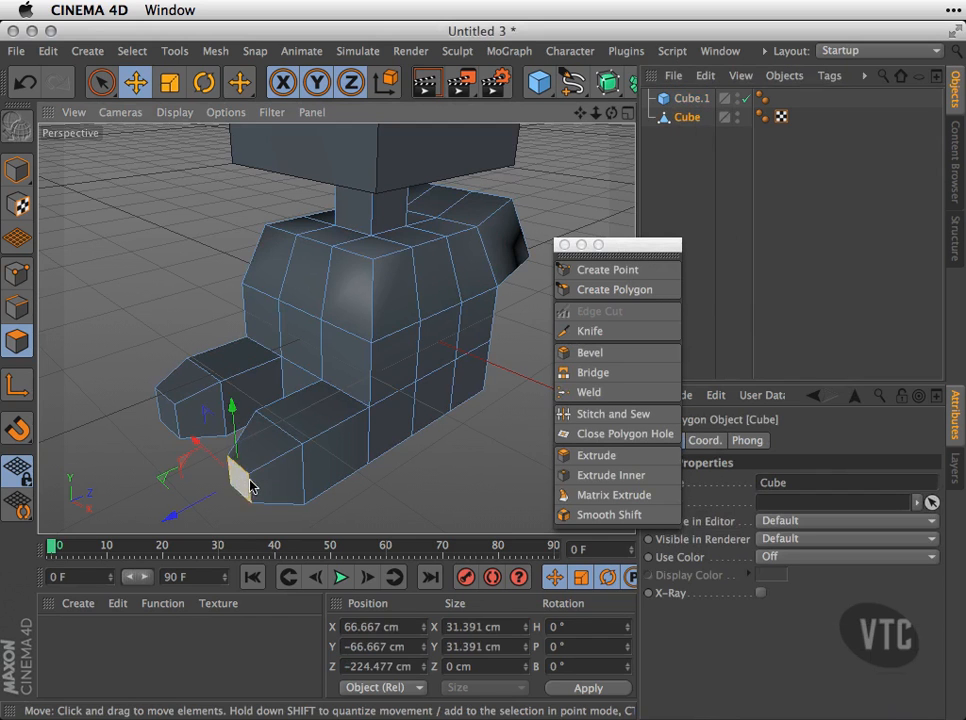
left_click(176, 428, "shift")
left_click_drag(323, 399, 427, 302, "alt")
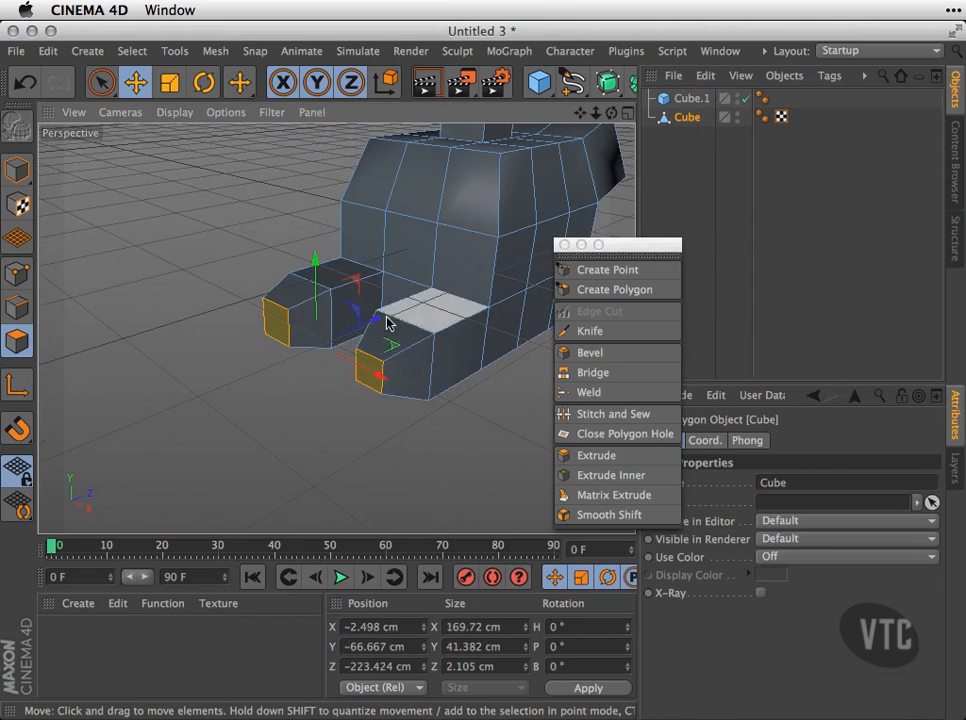
left_click_drag(377, 327, 271, 388)
Extrude the four lowest-row polygons on the body's negative X side, including the one beside the foot, outward by 67.2 cm
left_click_drag(388, 428, 317, 357, "alt")
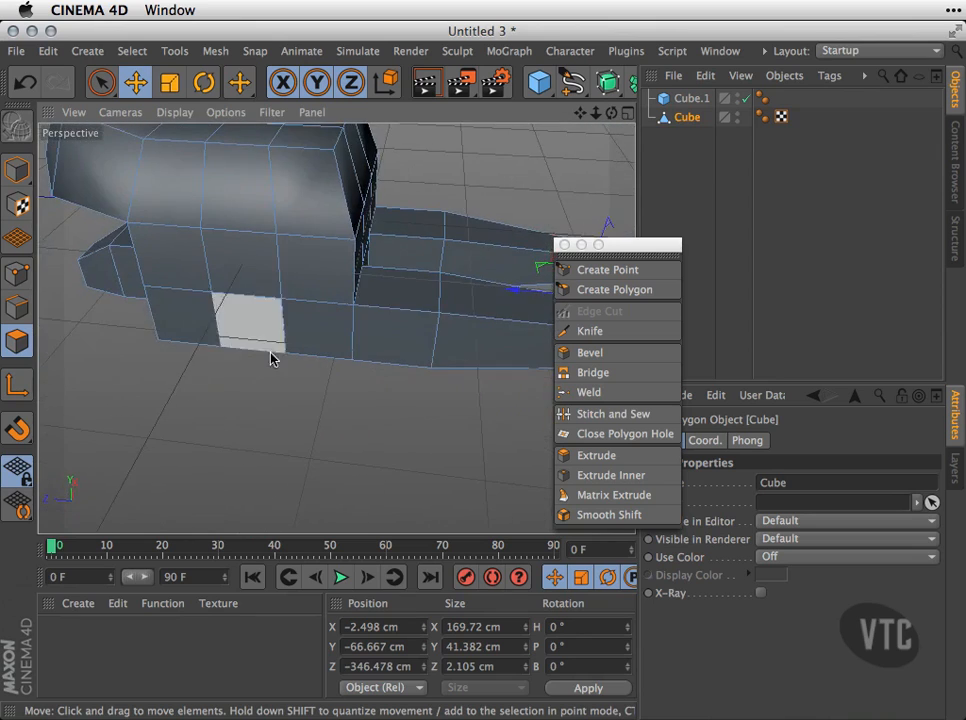
left_click_drag(197, 316, 237, 330)
key("super+z")
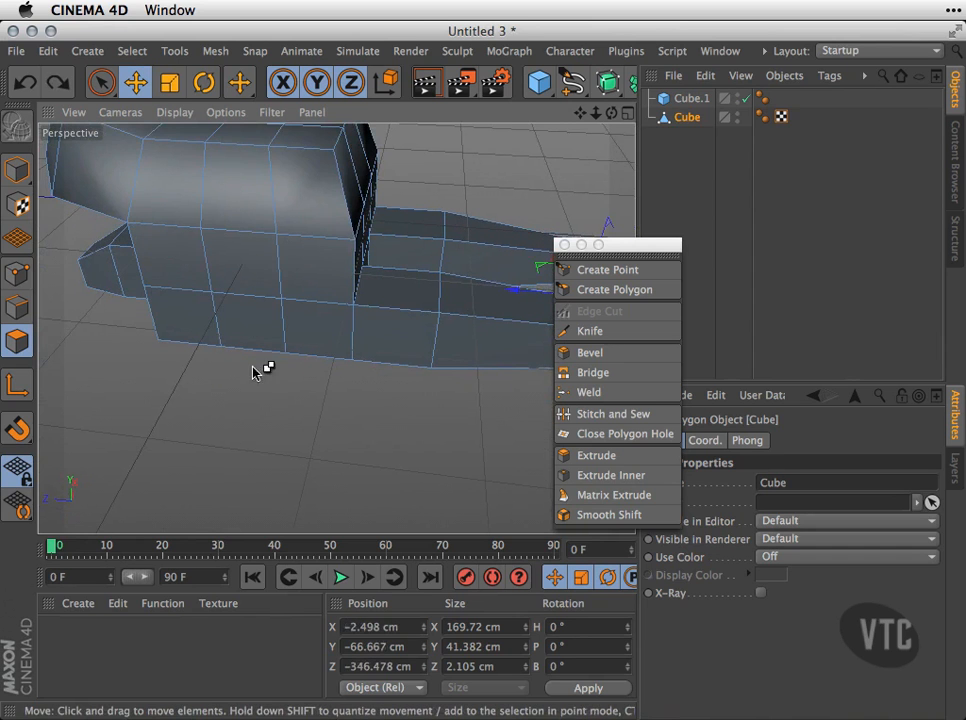
key("space")
left_click_drag(258, 393, 211, 380, "alt")
left_click(212, 383)
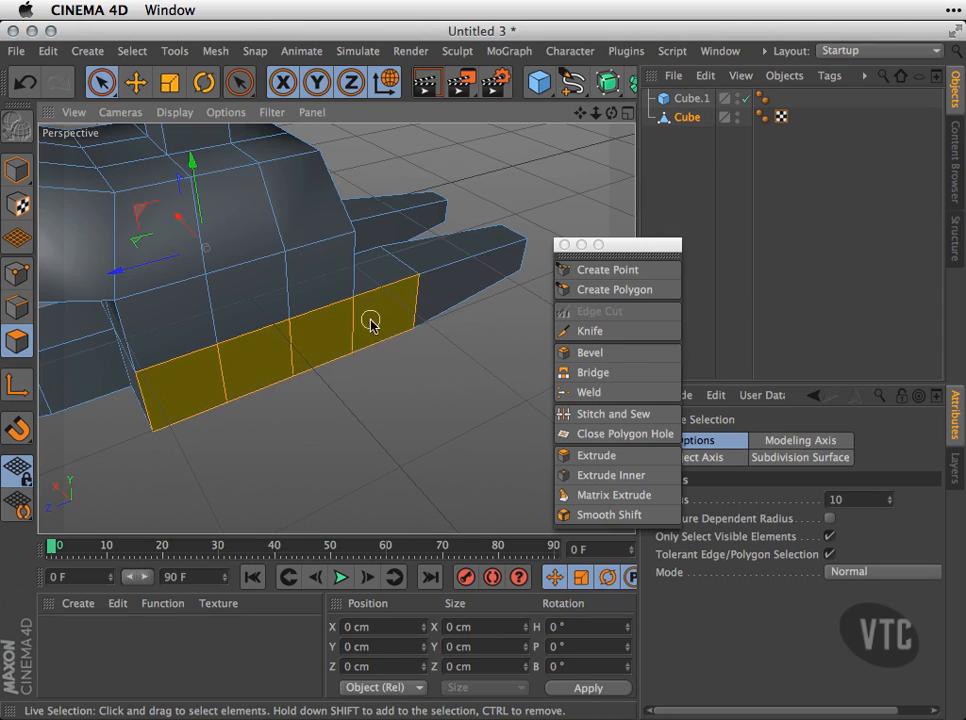
left_click_drag(362, 388, 440, 425, "alt")
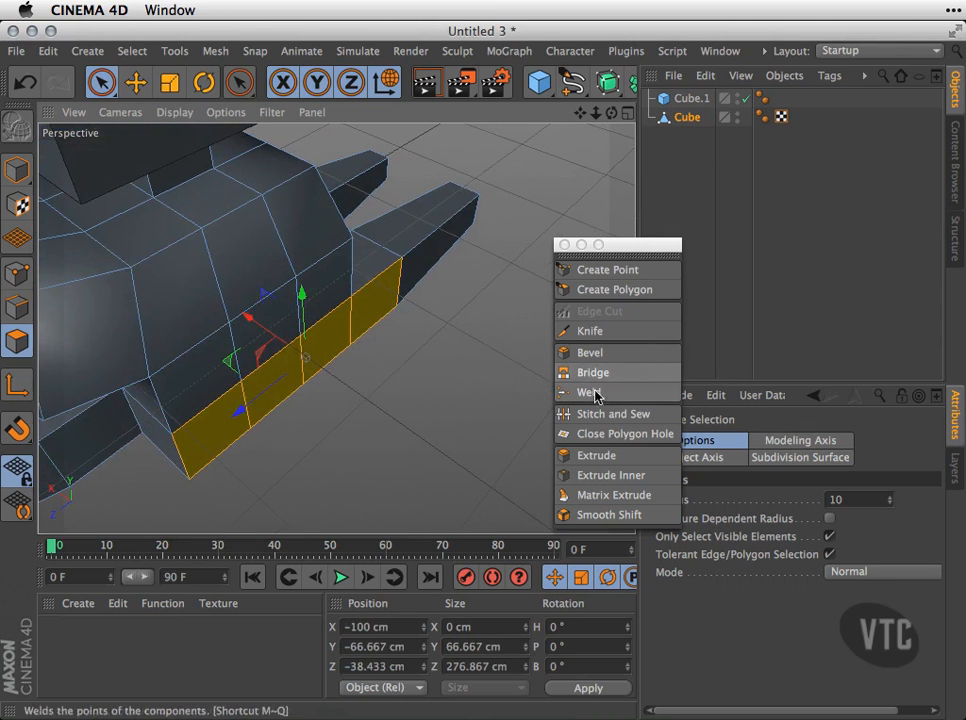
left_click(590, 455)
left_click_drag(362, 350, 946, 494)
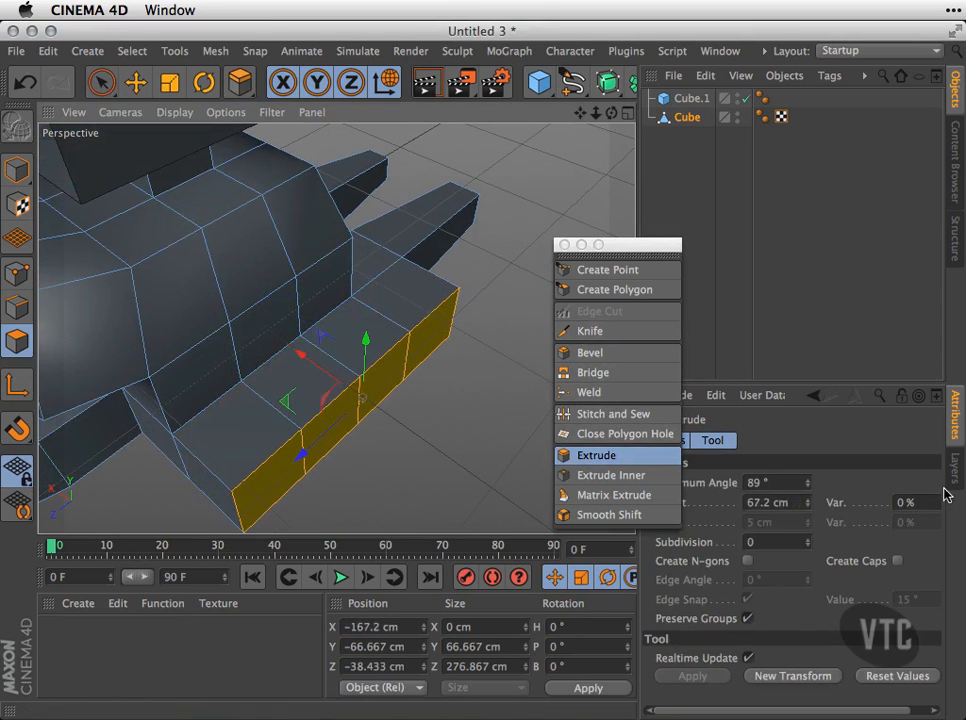
Bevel the four end polygons of the side extrusion by about 17.3 cm, lower them to about Y -84 cm and clear the selection
left_click(604, 354)
left_click_drag(376, 390, 143, 197)
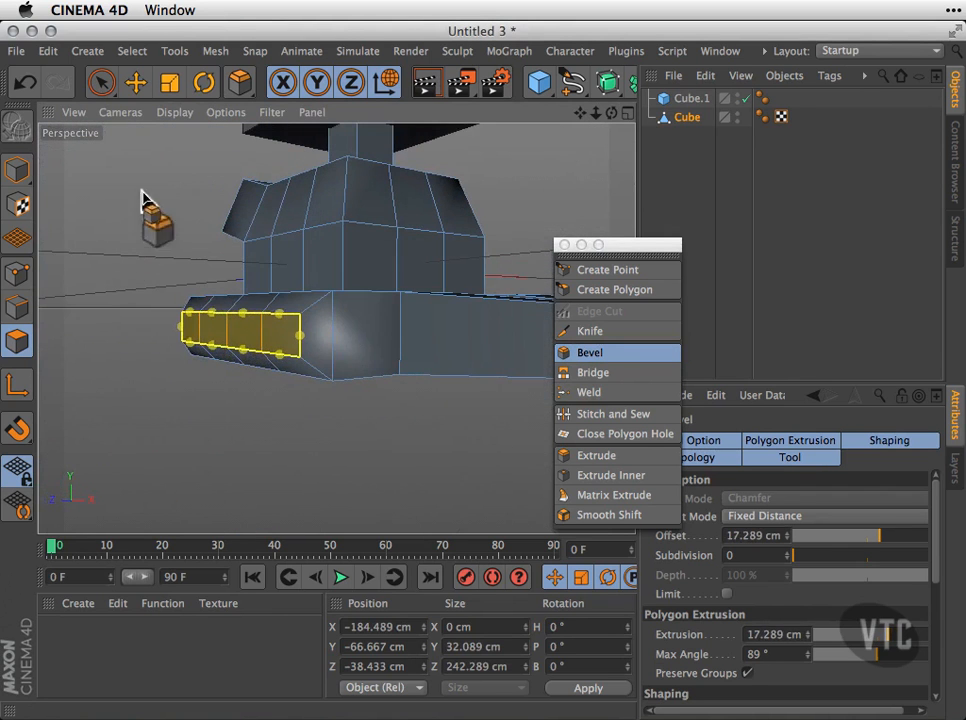
left_click(135, 84)
left_click_drag(228, 246, 229, 271)
left_click_drag(362, 315, 230, 313, "alt")
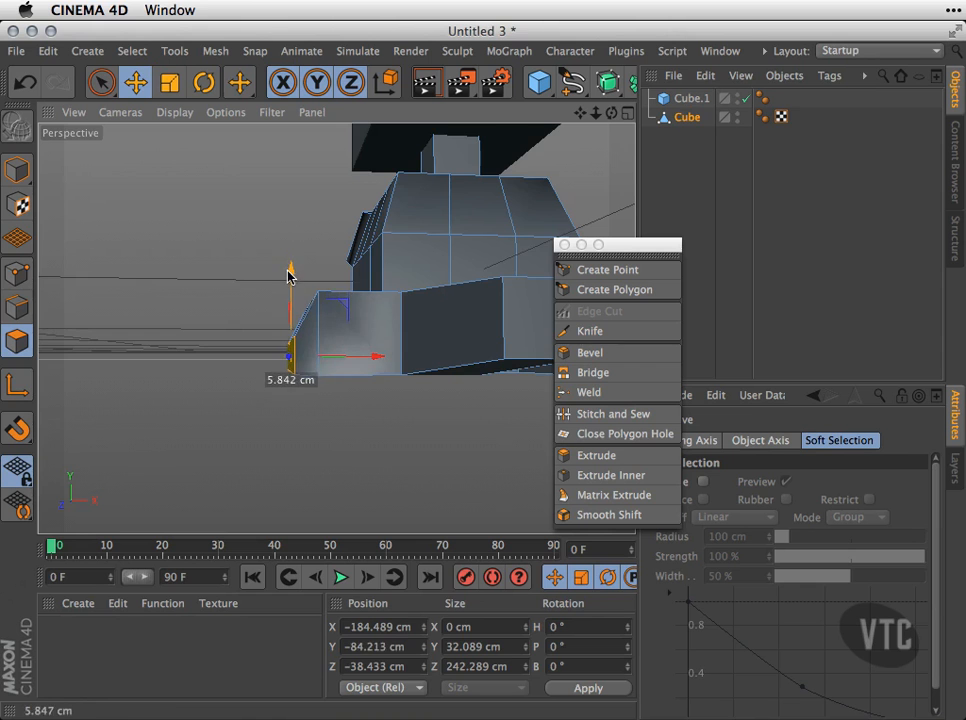
left_click_drag(285, 262, 459, 416, "alt")
key("space")
left_click(428, 434)
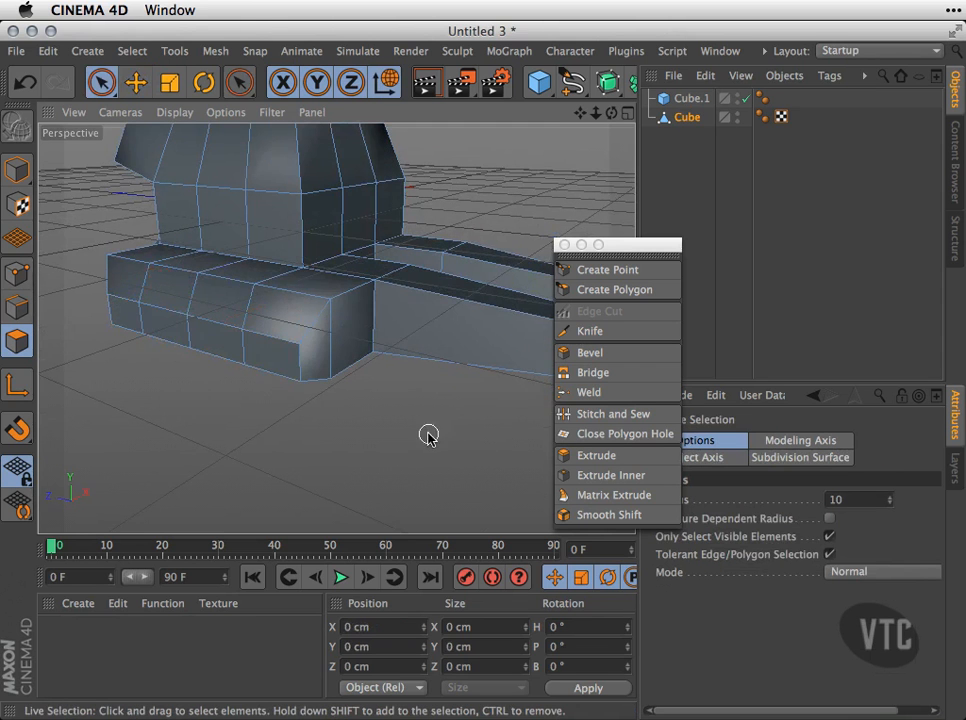
Examine the whole creature from several sides and distances, including the head, neck, feet, back and new side extrusion
scroll(459, 268, "down", 5)
left_click_drag(459, 268, 400, 292, "alt")
right_click_drag(401, 293, 479, 286, "alt")
middle_click_drag(457, 304, 446, 379, "alt")
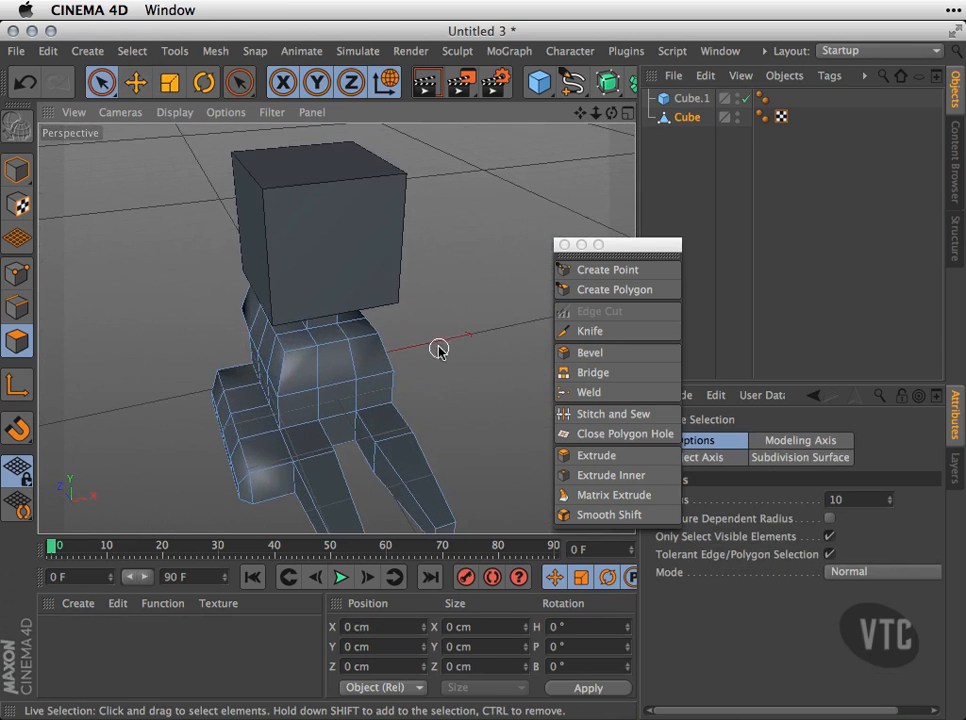
left_click_drag(452, 337, 352, 248, "alt")
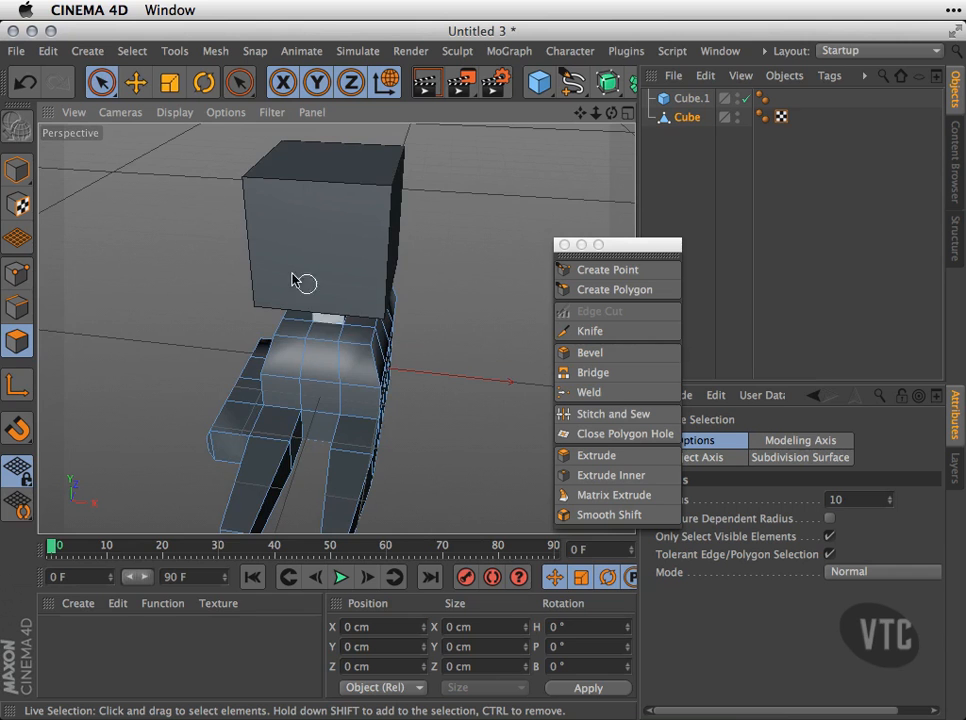
left_click_drag(466, 301, 368, 294, "alt")
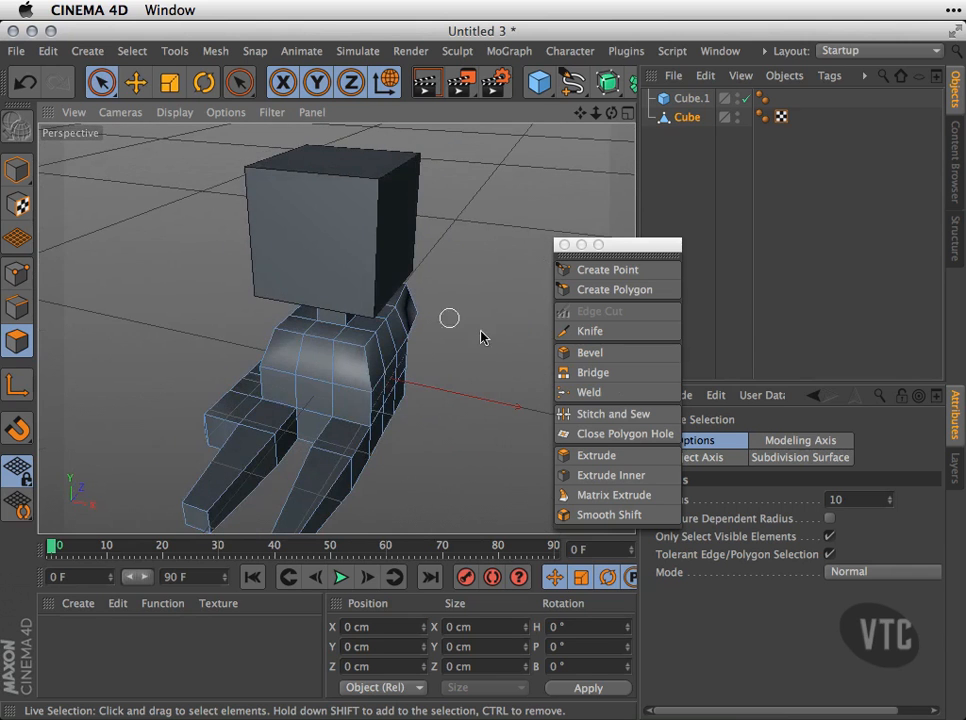
left_click_drag(466, 380, 590, 353, "alt")
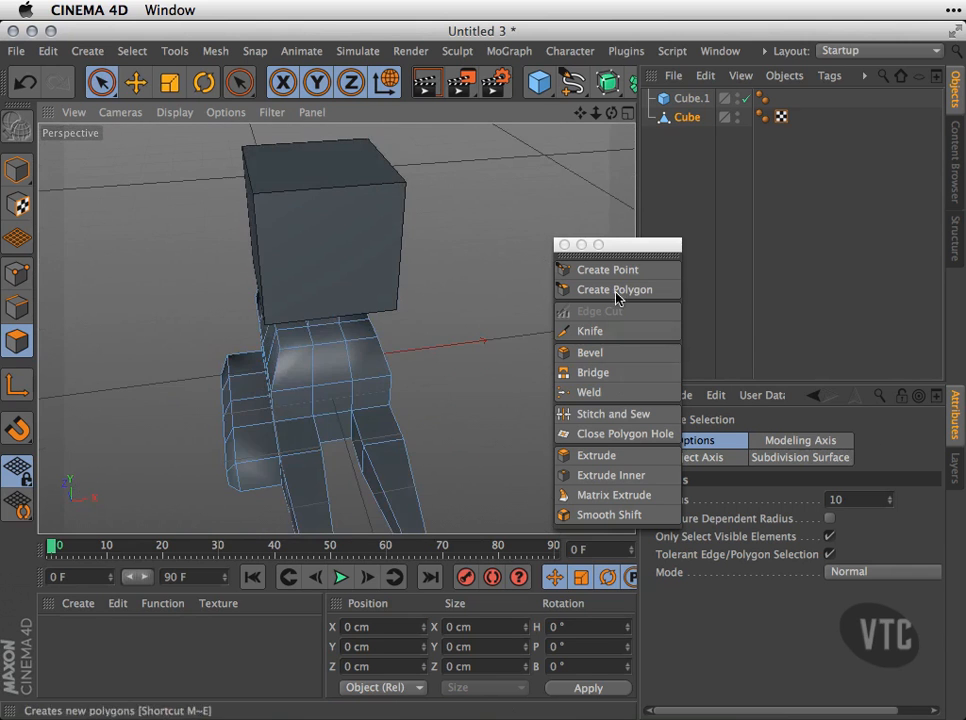
left_click_drag(633, 248, 619, 174)
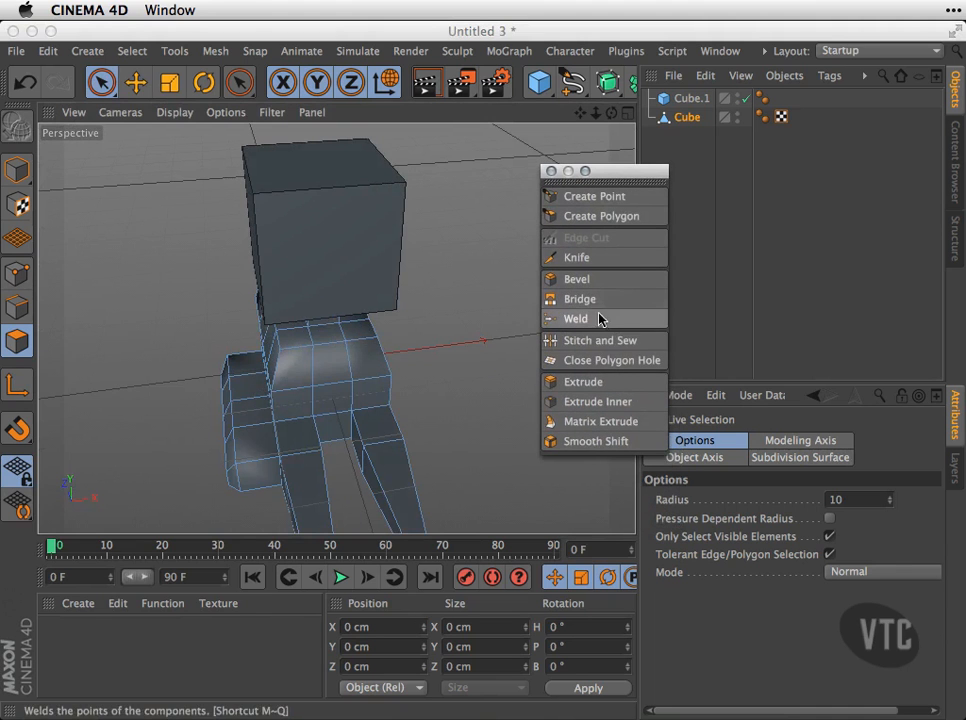
left_click_drag(390, 392, 383, 243, "alt")
left_click_drag(460, 381, 317, 297, "alt")
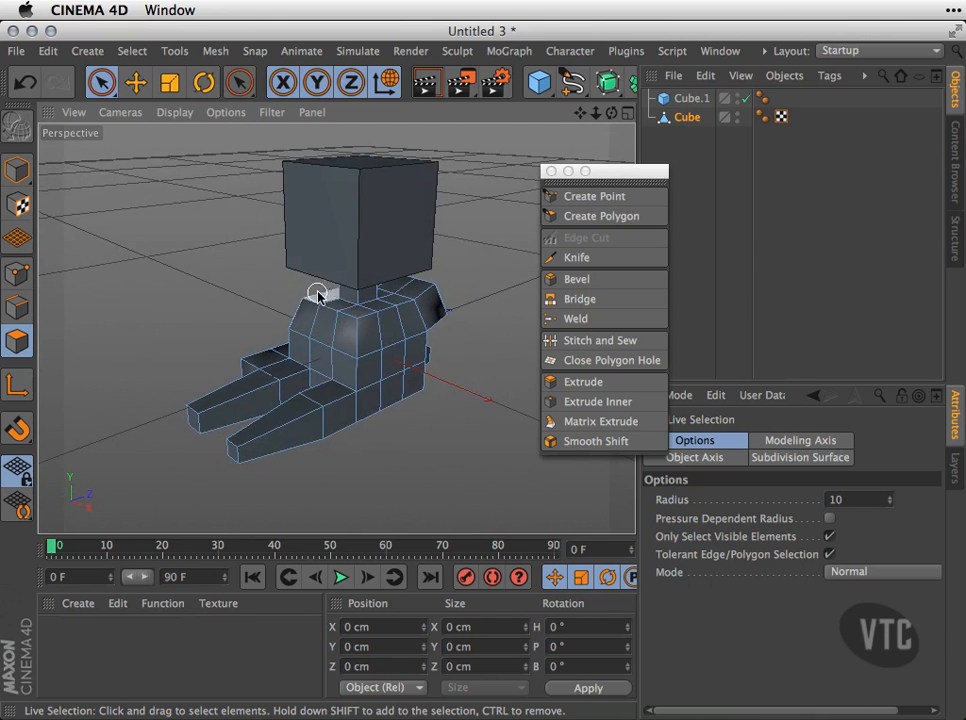
left_click_drag(493, 288, 400, 326, "alt")
mouse_move(400, 320)
right_mouse_down("alt")
mouse_move(408, 308)
mouse_move(507, 287)
right_mouse_up("alt")
right_click_drag(432, 312, 457, 312, "alt")
left_click_drag(457, 318, 468, 281, "alt")
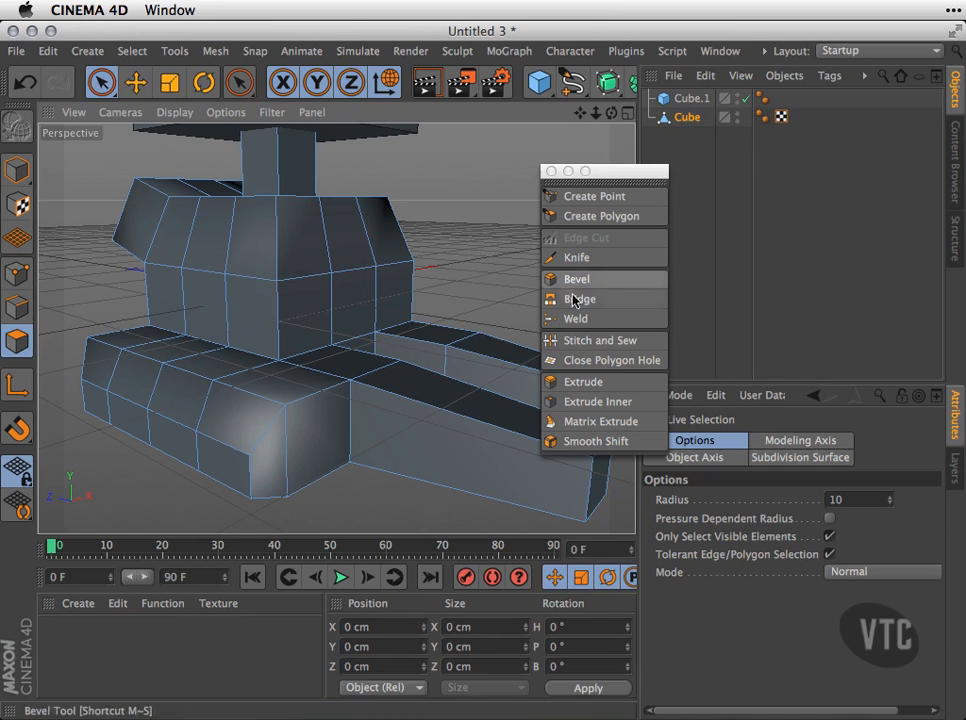
left_click_drag(508, 300, 237, 371, "alt")
left_click_drag(436, 328, 417, 318, "alt")
left_click_drag(452, 362, 493, 314, "alt")
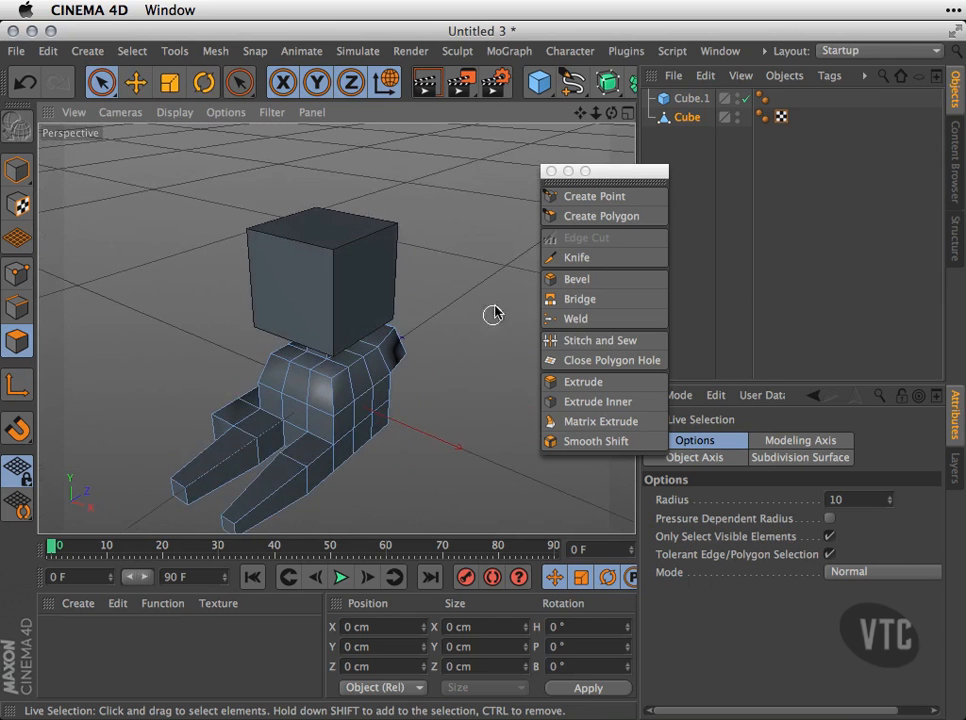
left_click(546, 89)
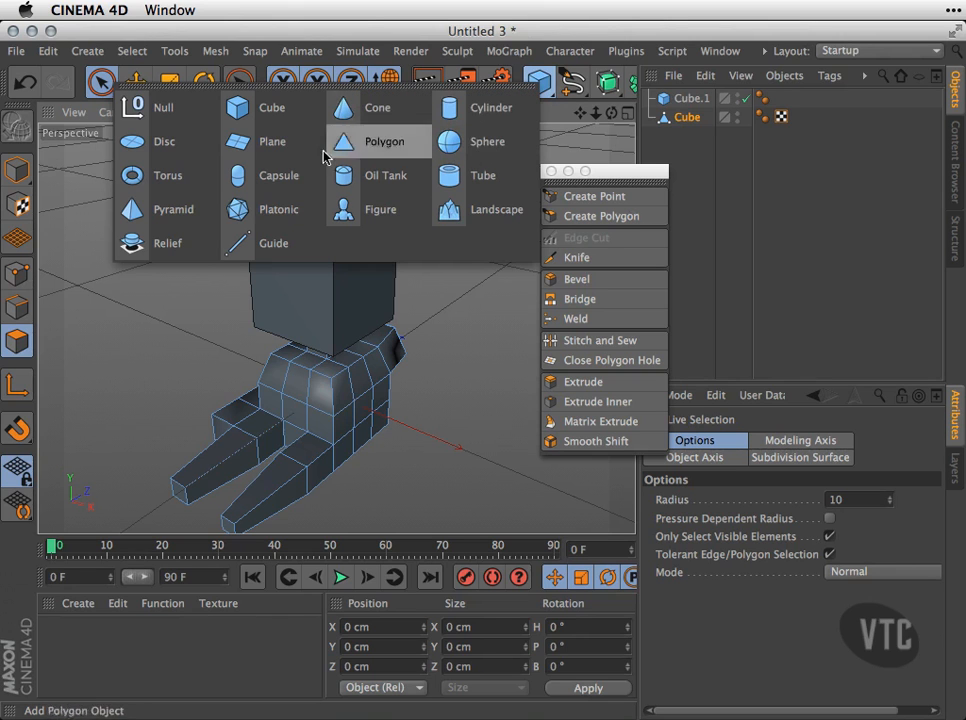
middle_click_drag(405, 338, 445, 268, "alt")
right_click_drag(467, 259, 519, 265, "alt")
left_click_drag(519, 269, 509, 351, "alt")
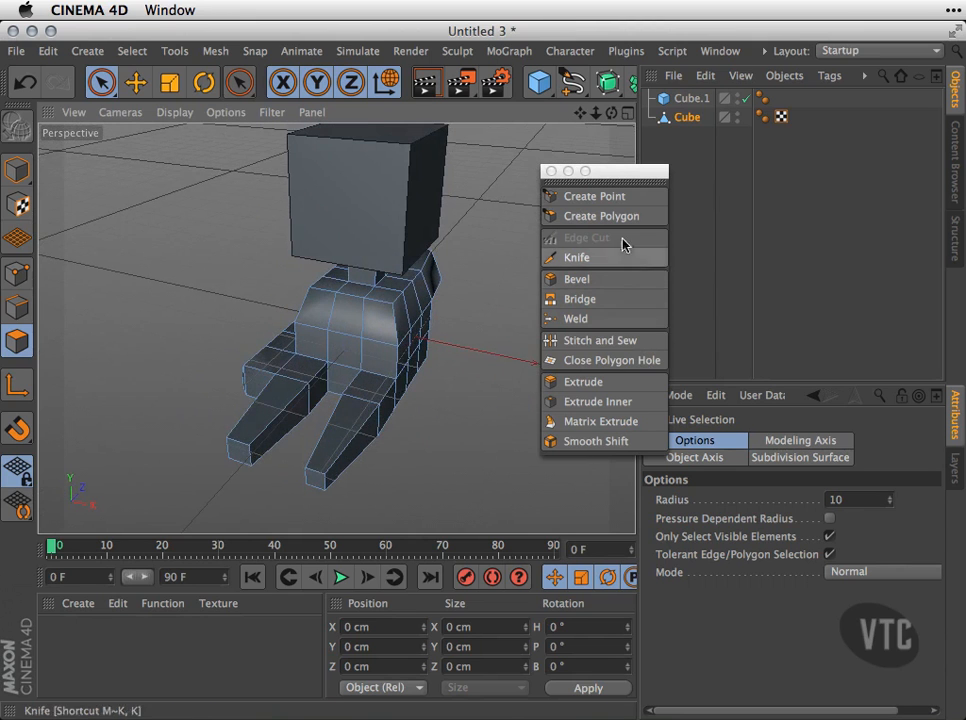